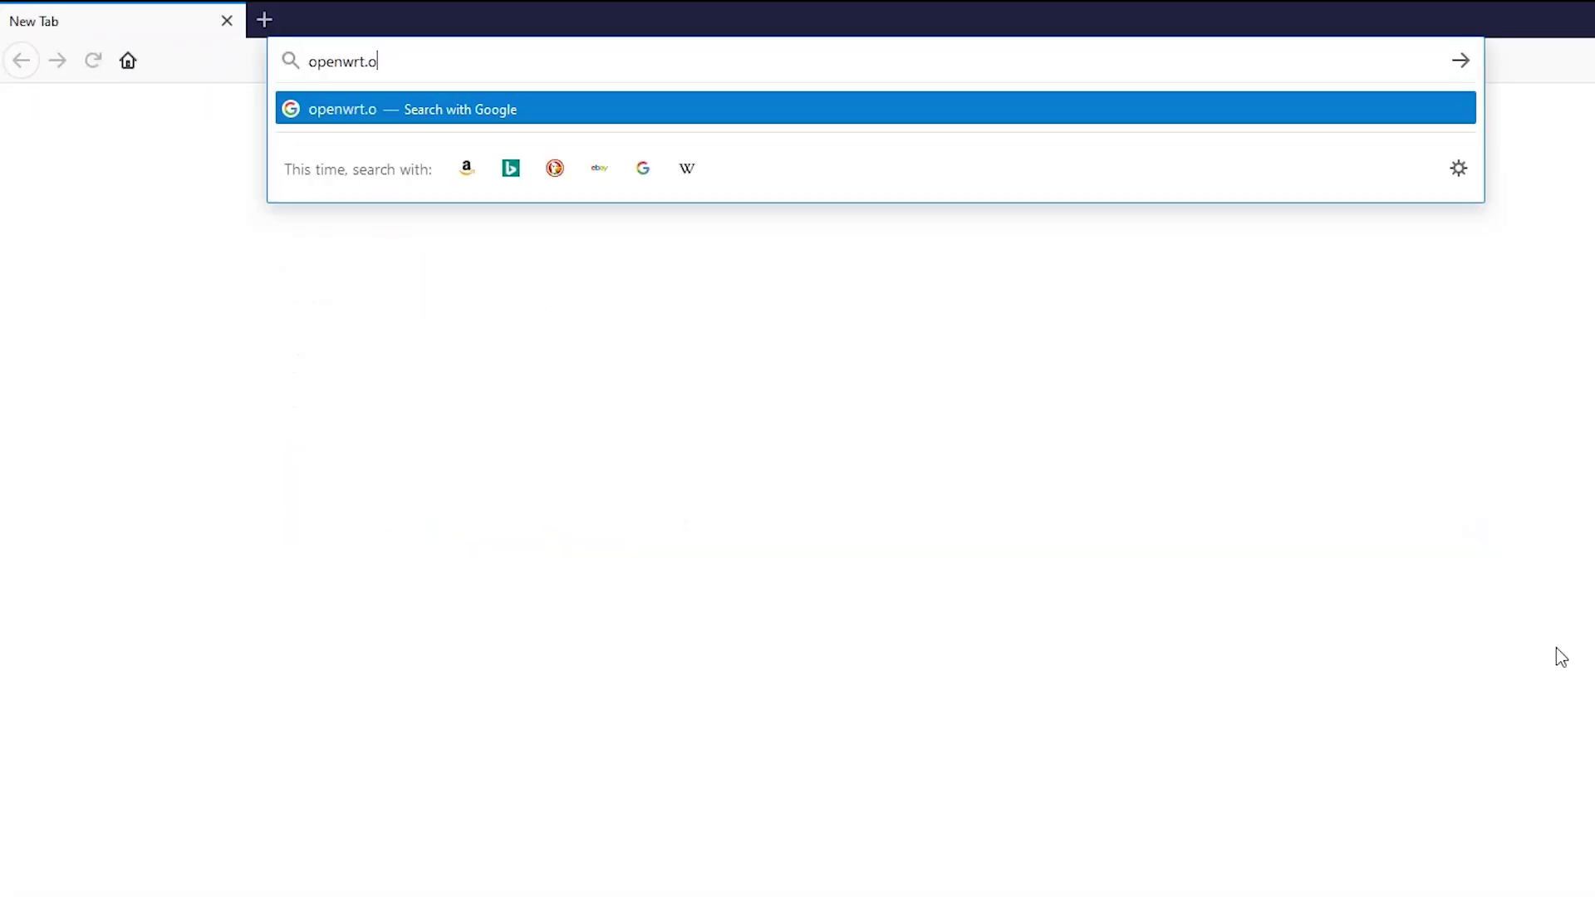
# Open openwrt.org's Supported Devices and its 'I have a router' Table of Hardware.
pyautogui.press('Return')
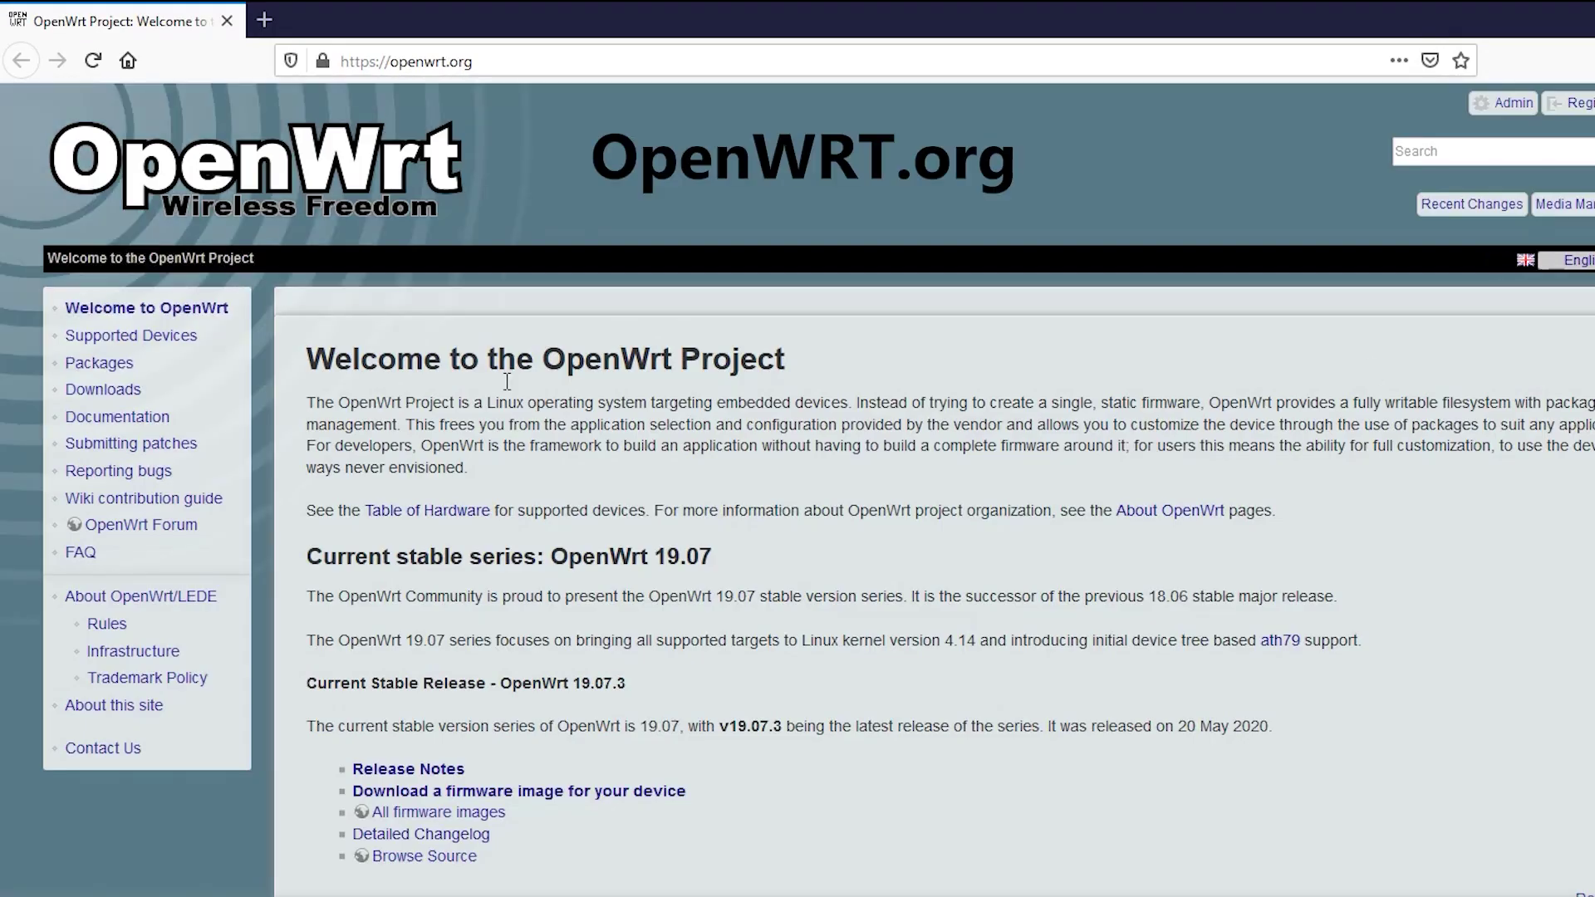
pyautogui.click(172, 337)
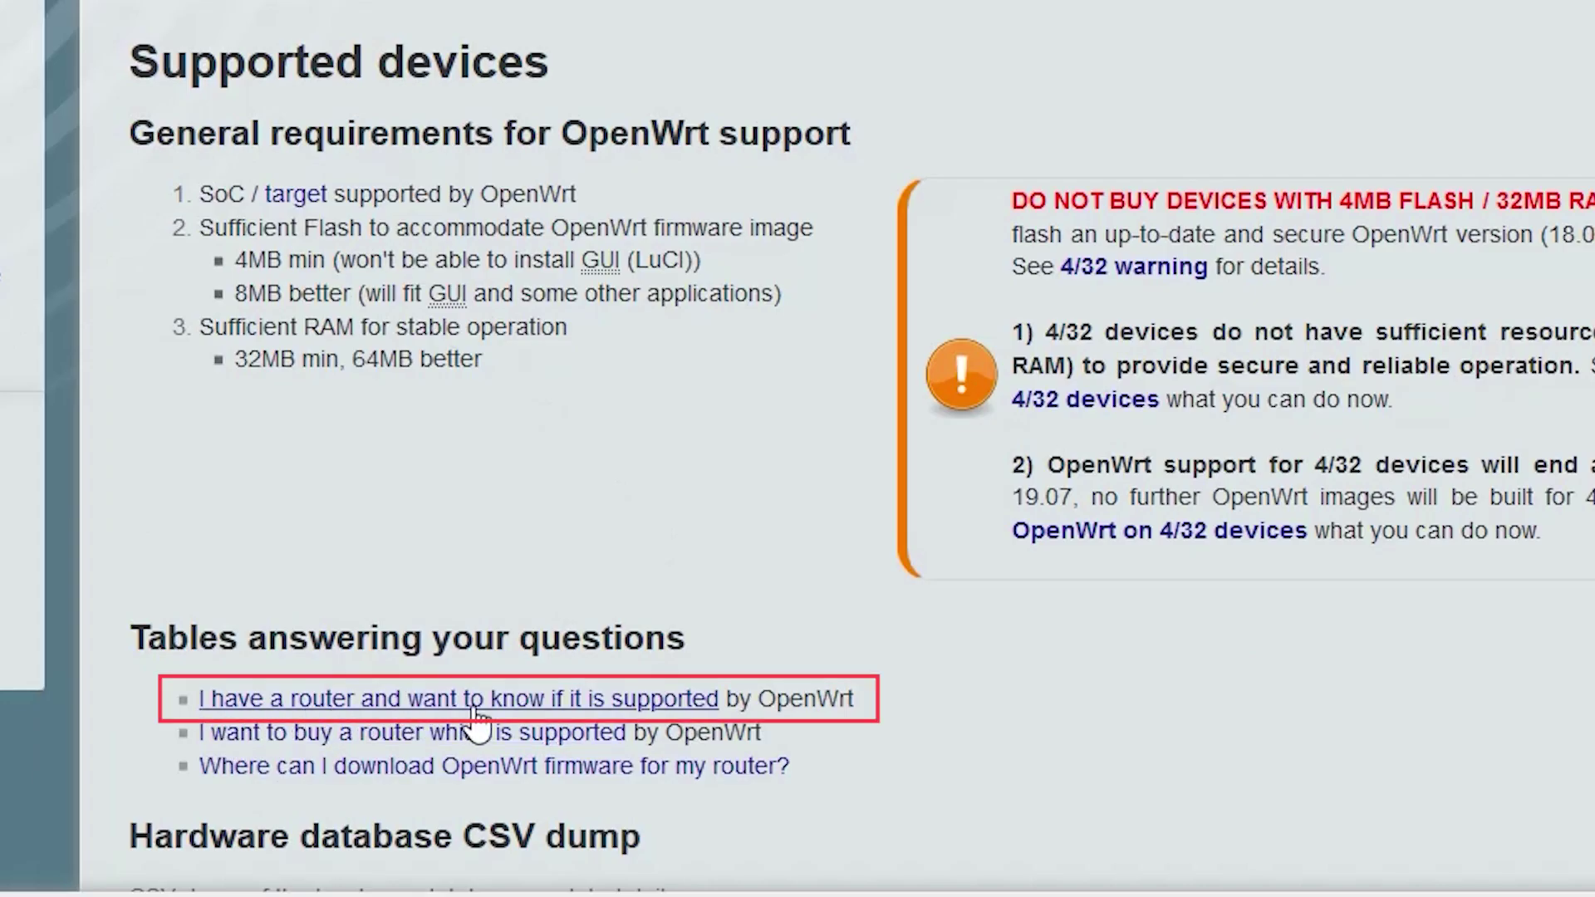
pyautogui.click(628, 703)
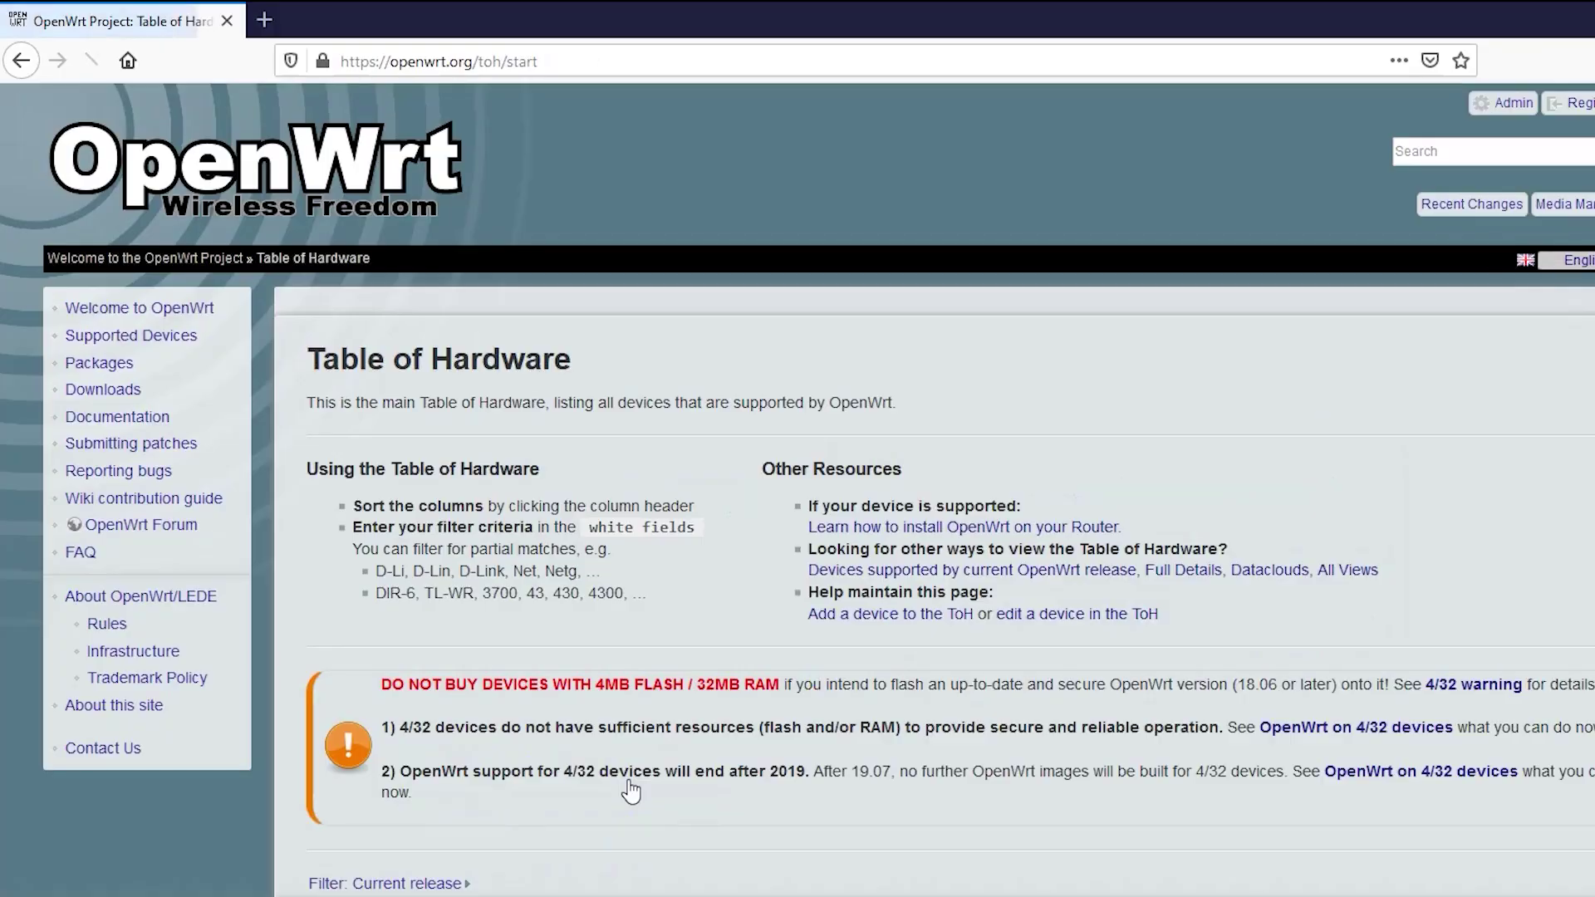
pyautogui.scroll(-4, 632, 791)
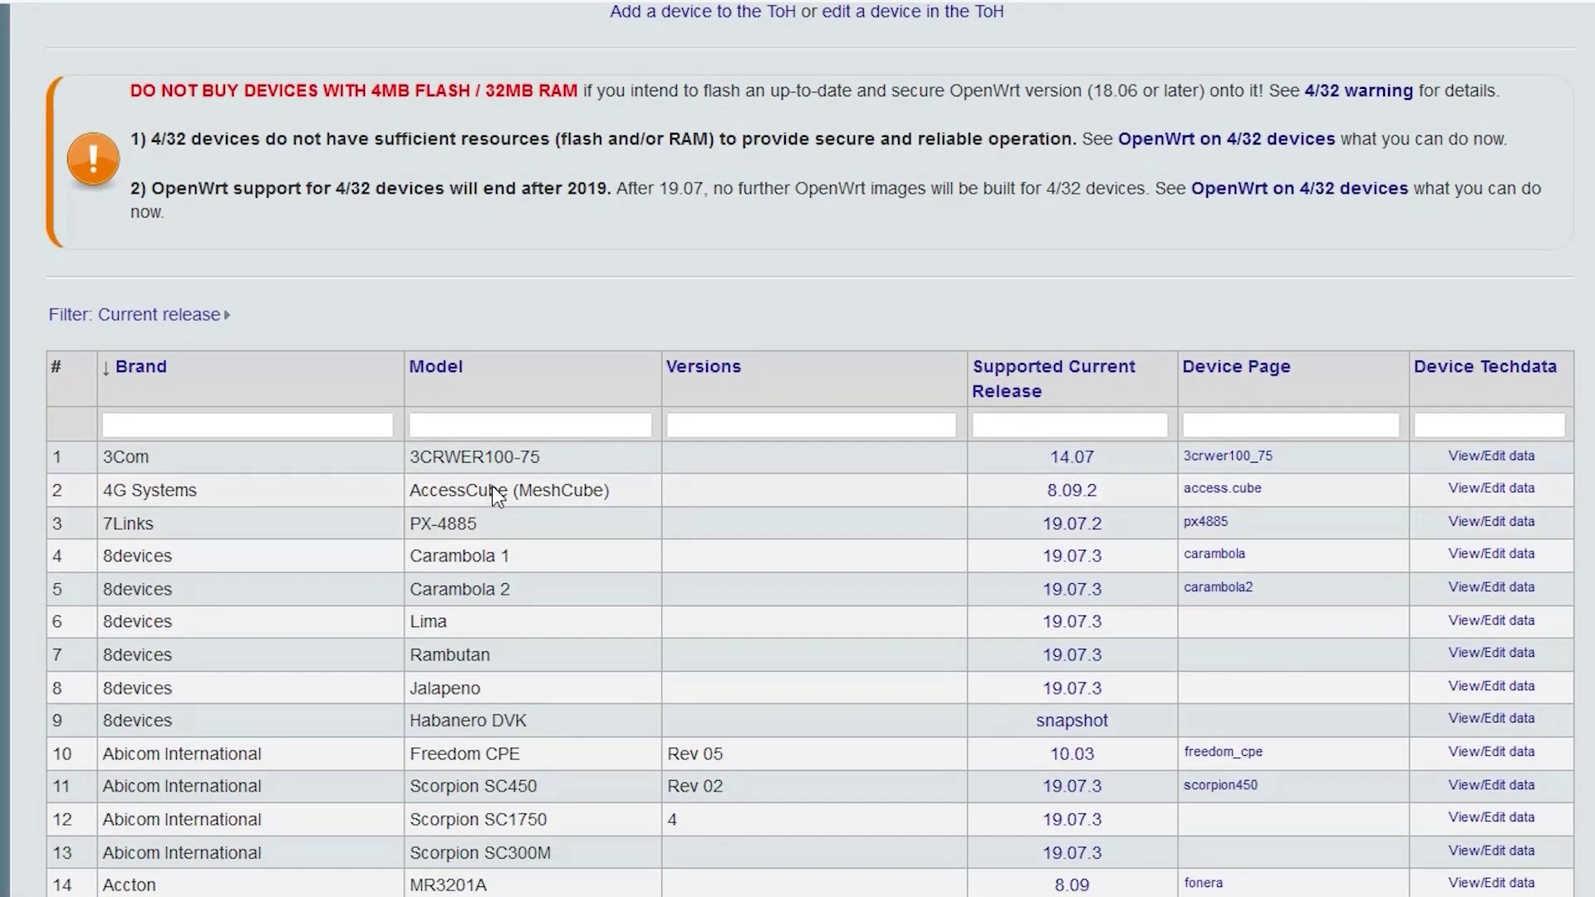
# Filter the Table of Hardware by brand 'tp-link' and model 'archer a7'.
pyautogui.click(342, 426)
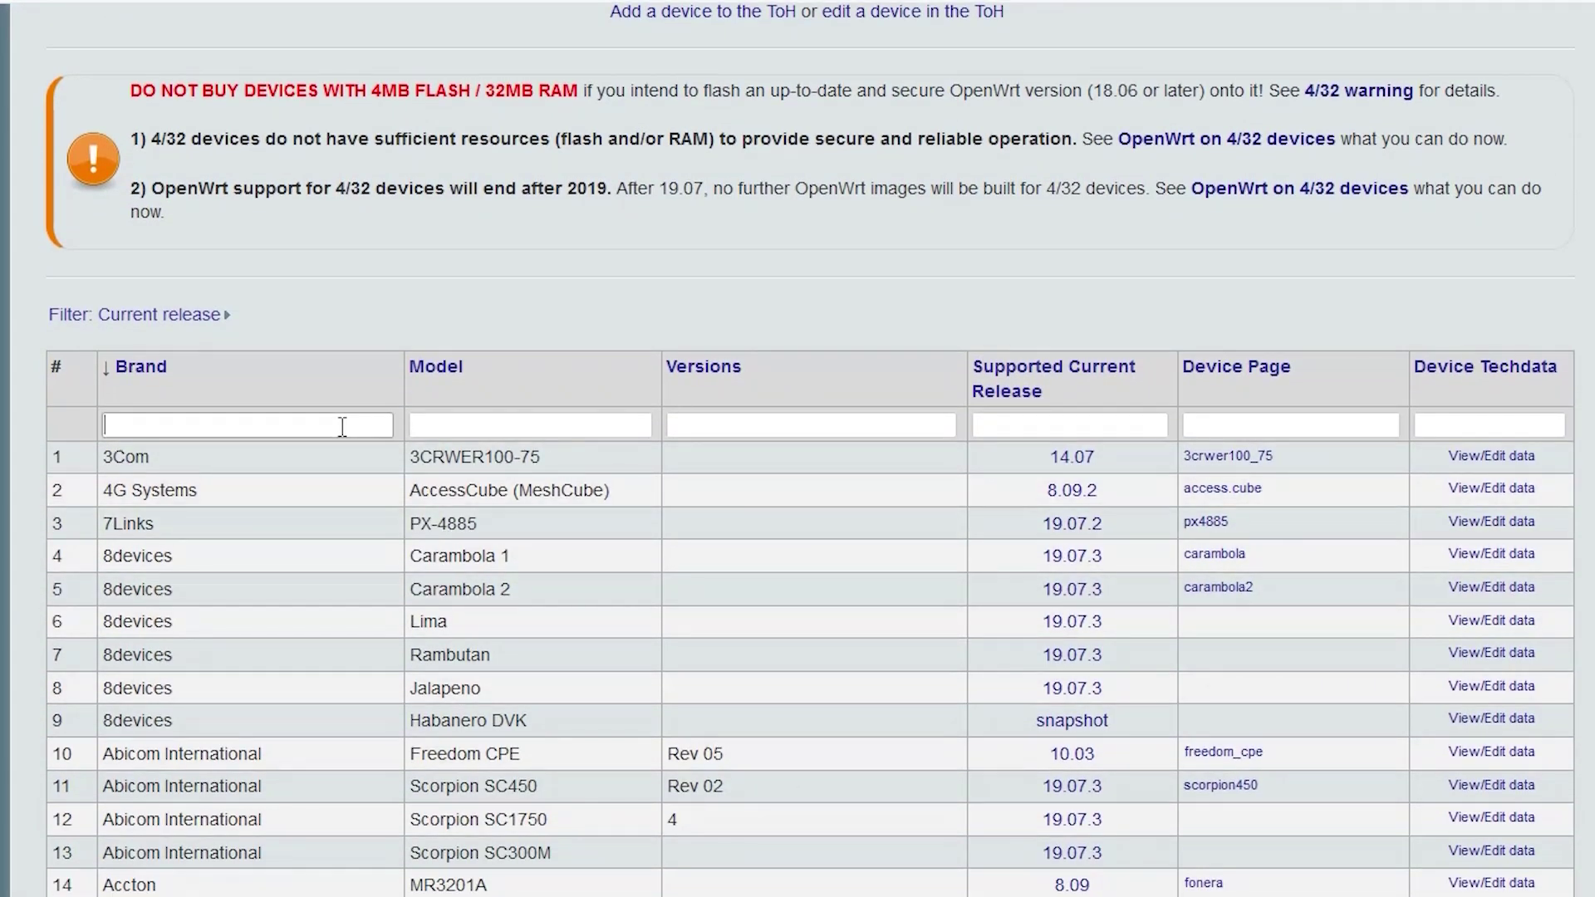
pyautogui.write('tp-link')
pyautogui.click(500, 434)
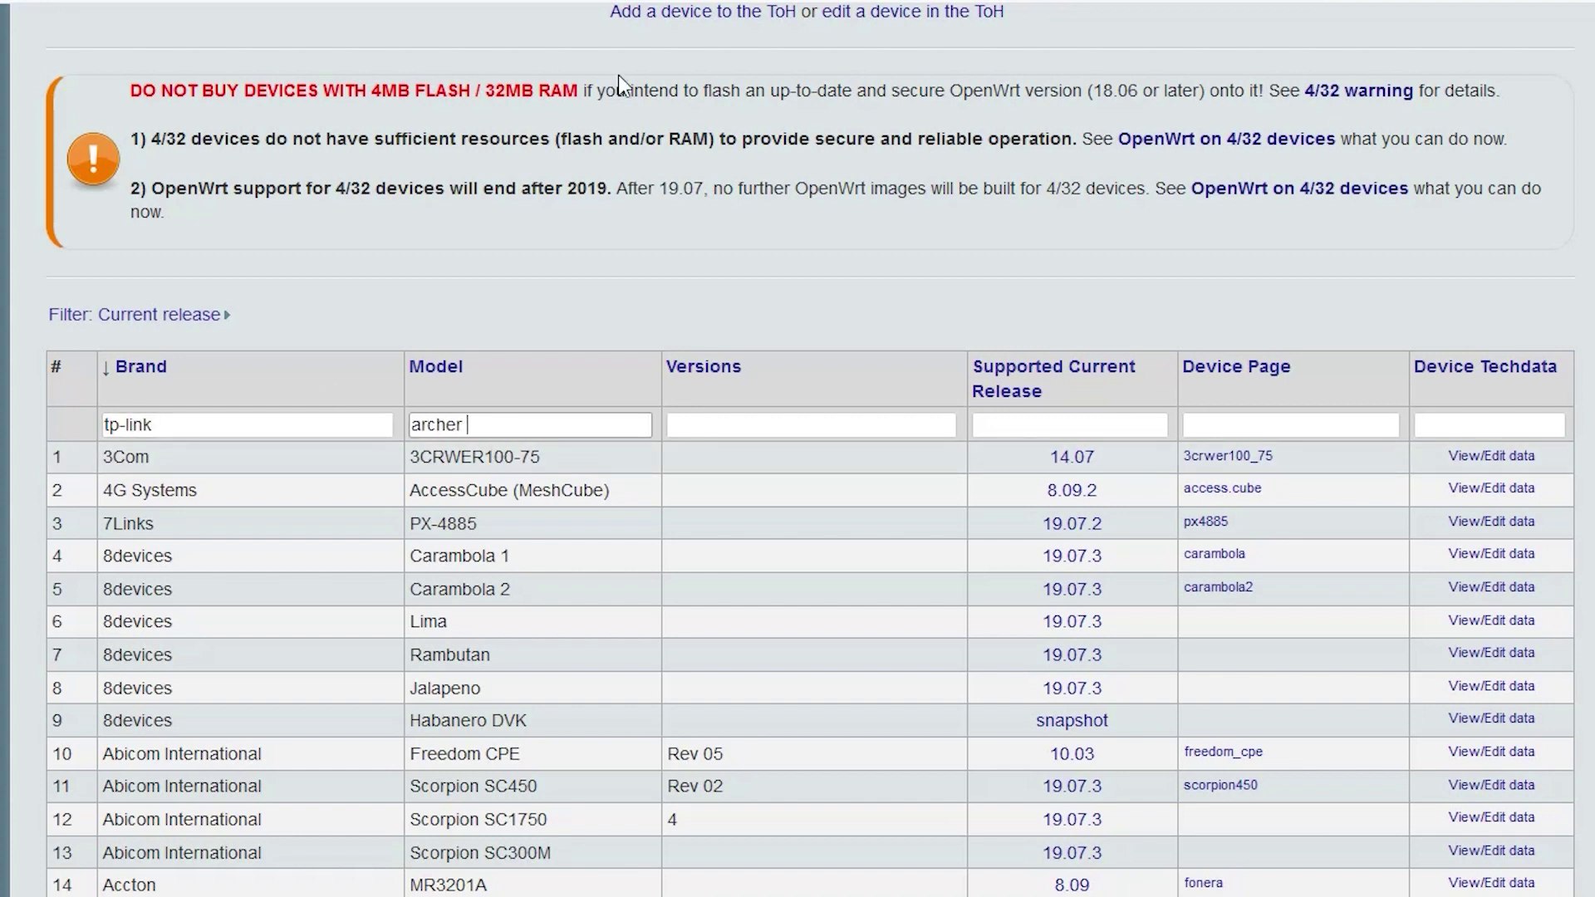
pyautogui.write('archer a7')
pyautogui.press('Return')
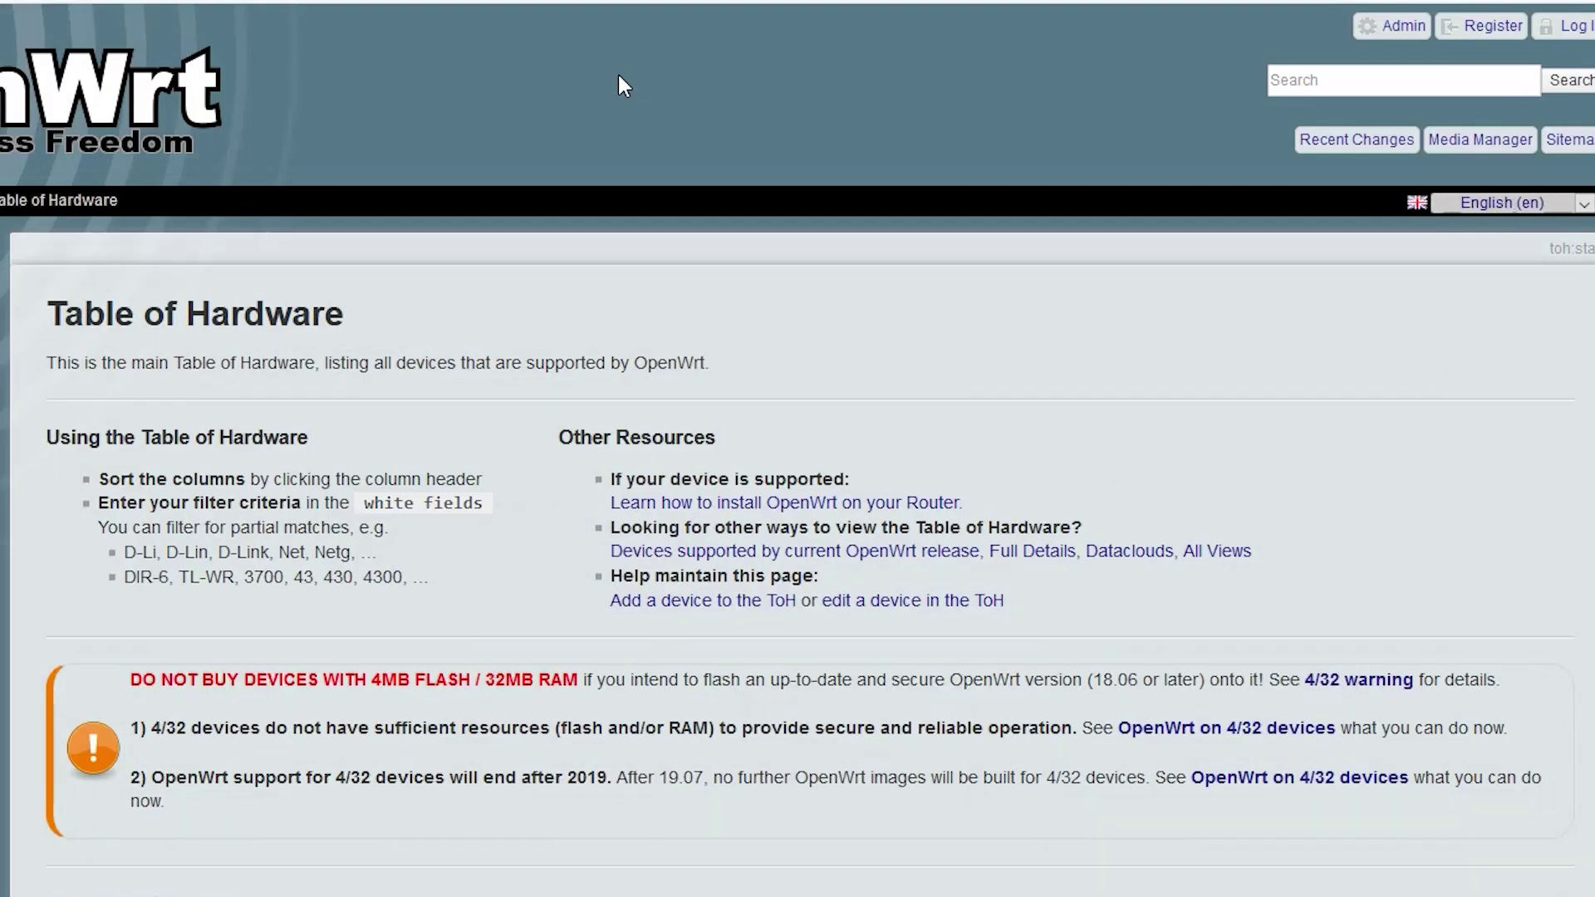
pyautogui.scroll(-5, 671, 274)
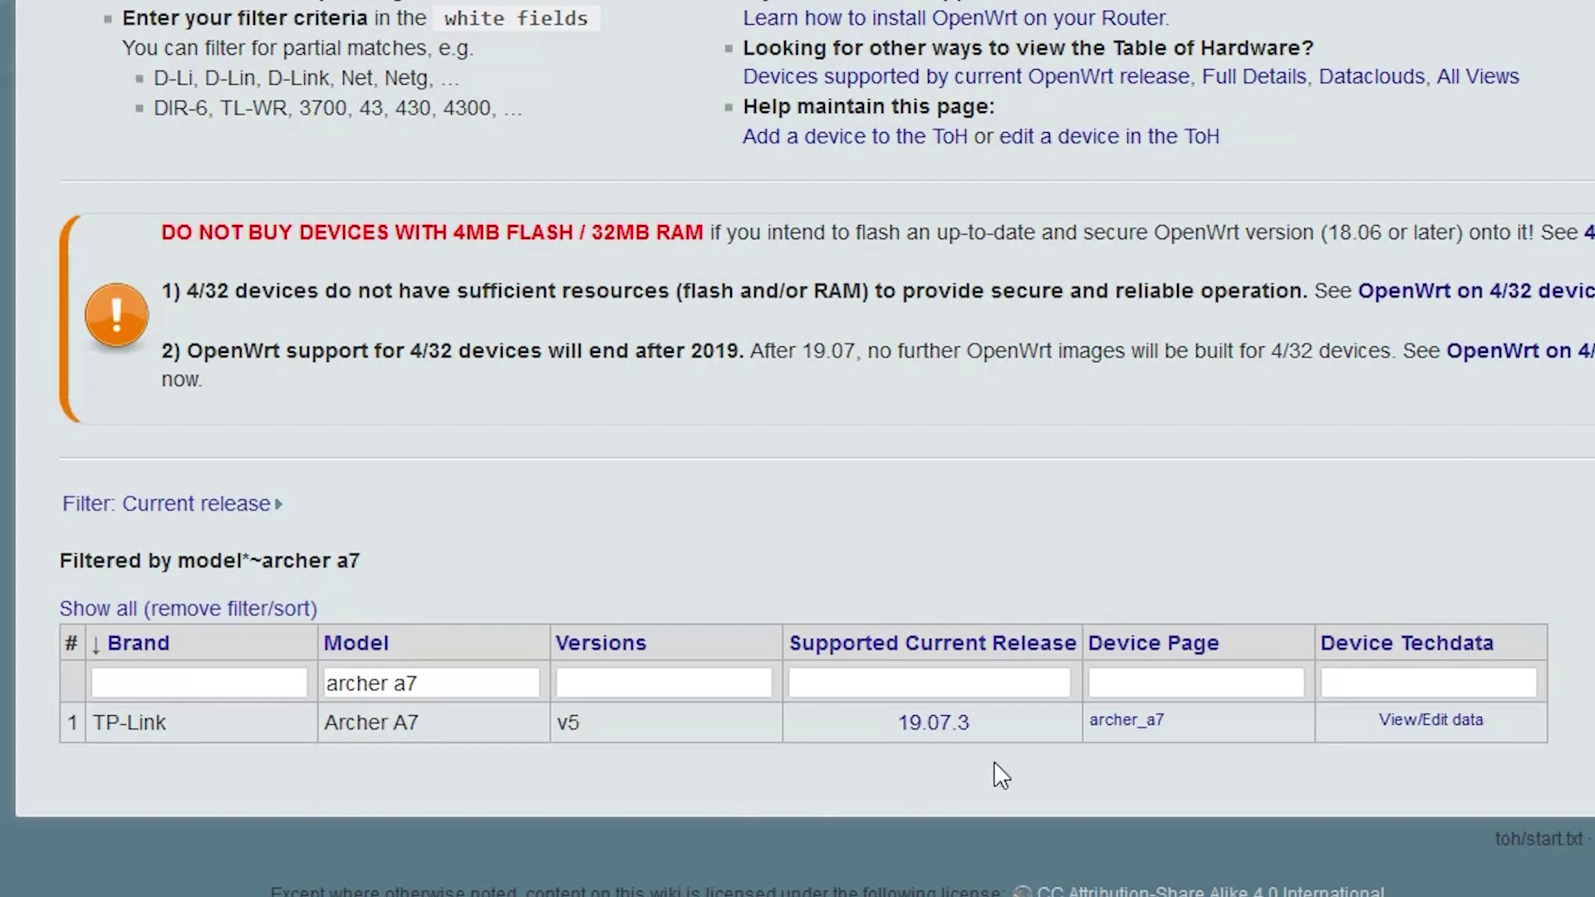
# Open the Archer A7 device page and scroll down toward its Installation table.
pyautogui.click(1158, 723)
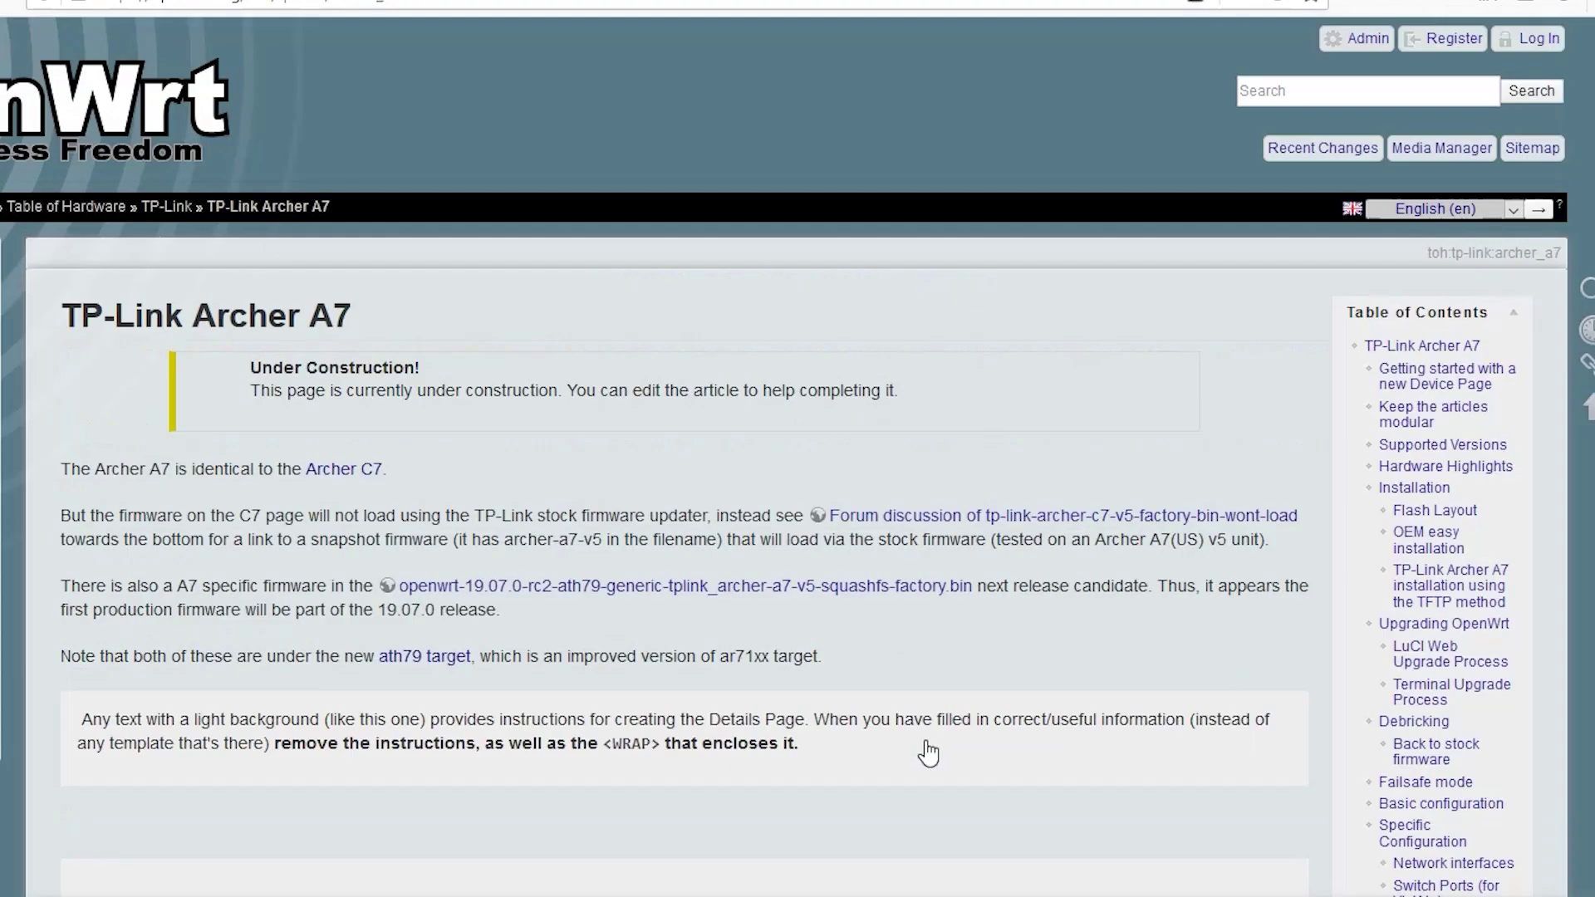
pyautogui.scroll(-6, 982, 680)
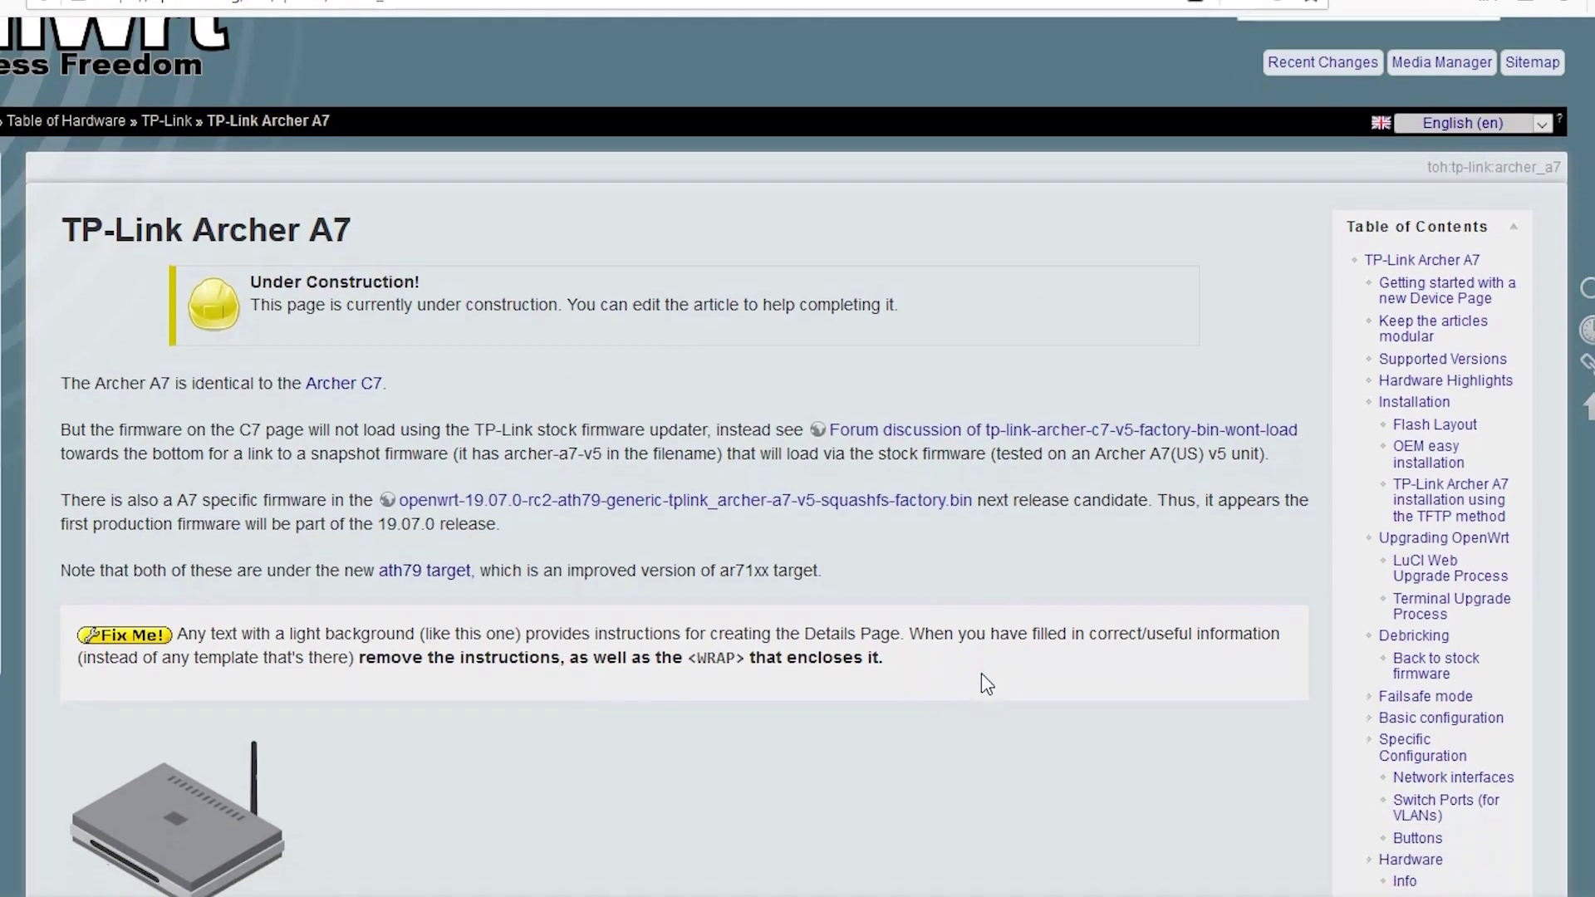
pyautogui.scroll(-10, 980, 673)
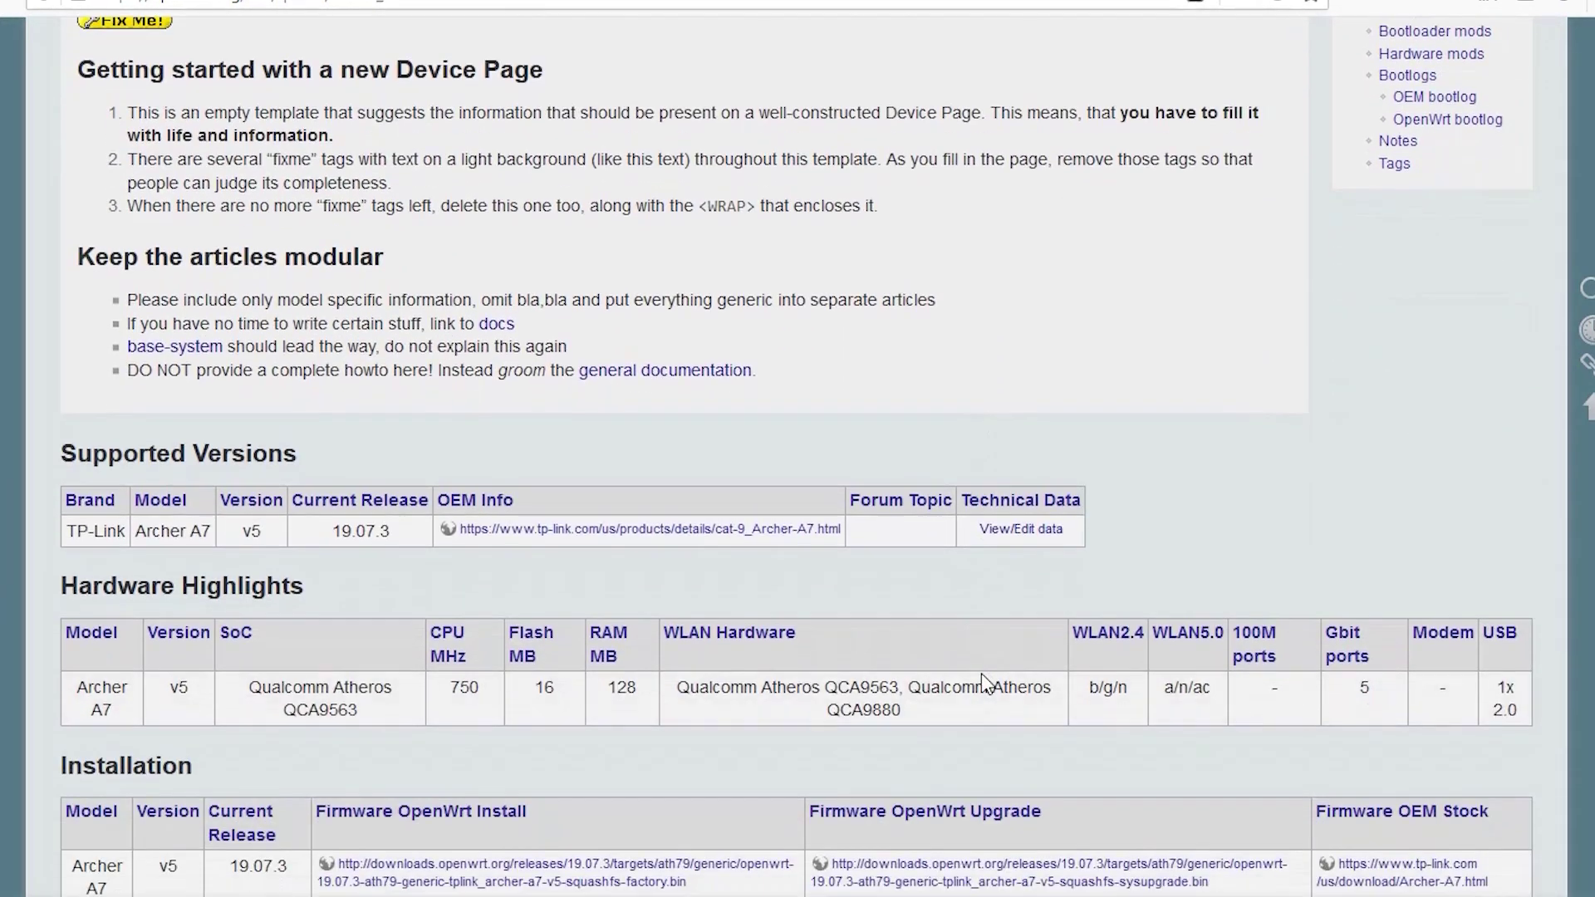
pyautogui.scroll(-1, 980, 673)
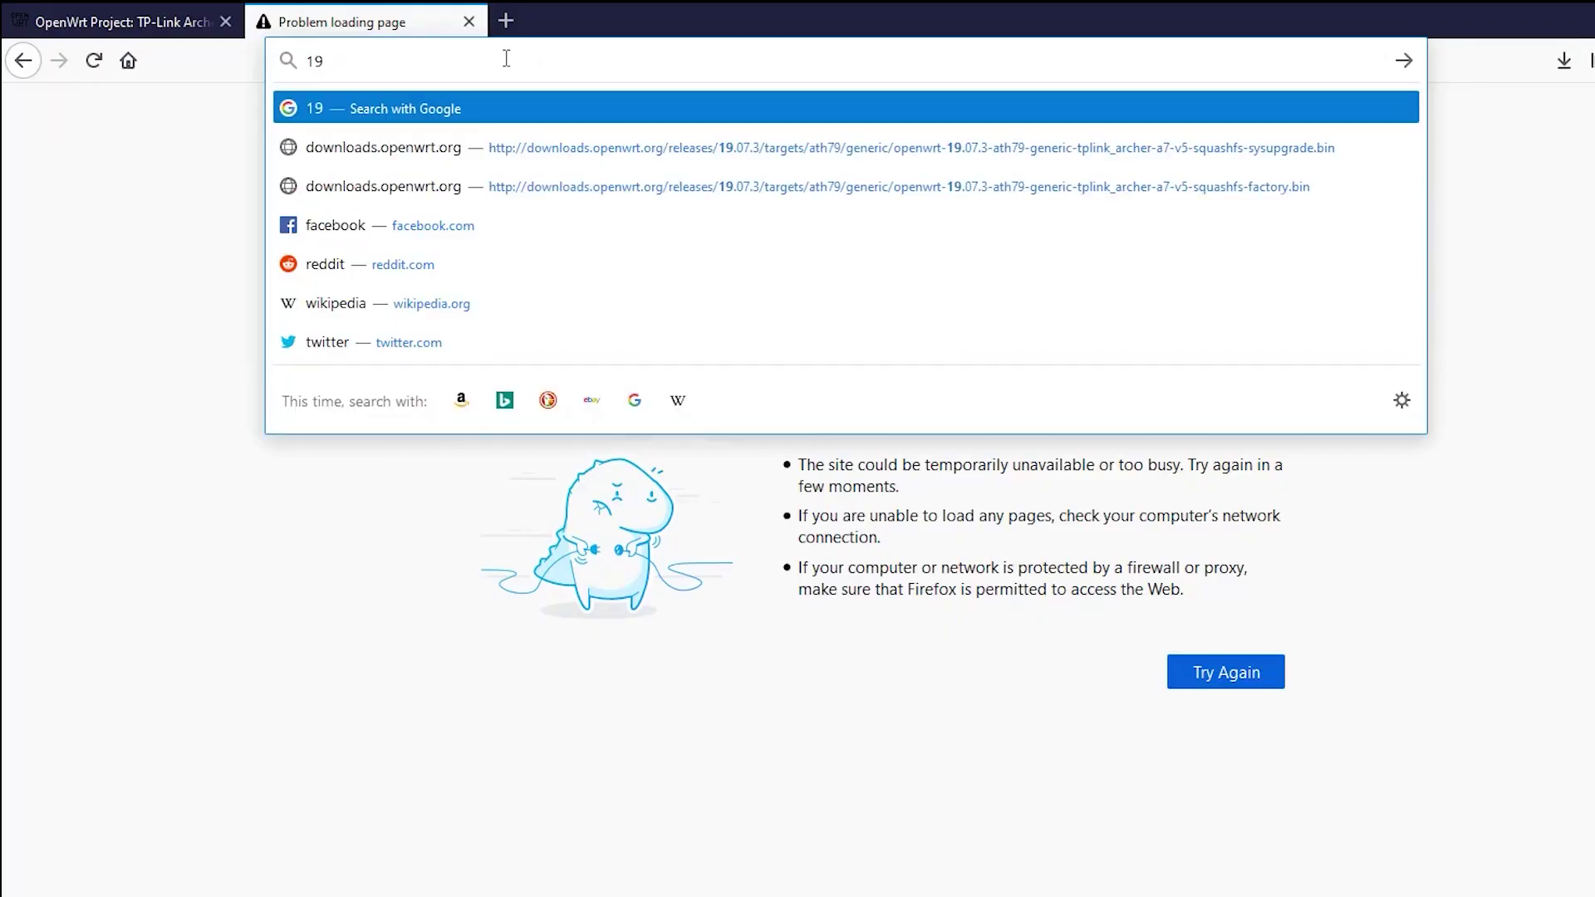
# Log in to the TP-Link admin at 192.168.0.1 without saving the password.
pyautogui.write('2.168.0.1/webpages/login.html?t=1582117229115')
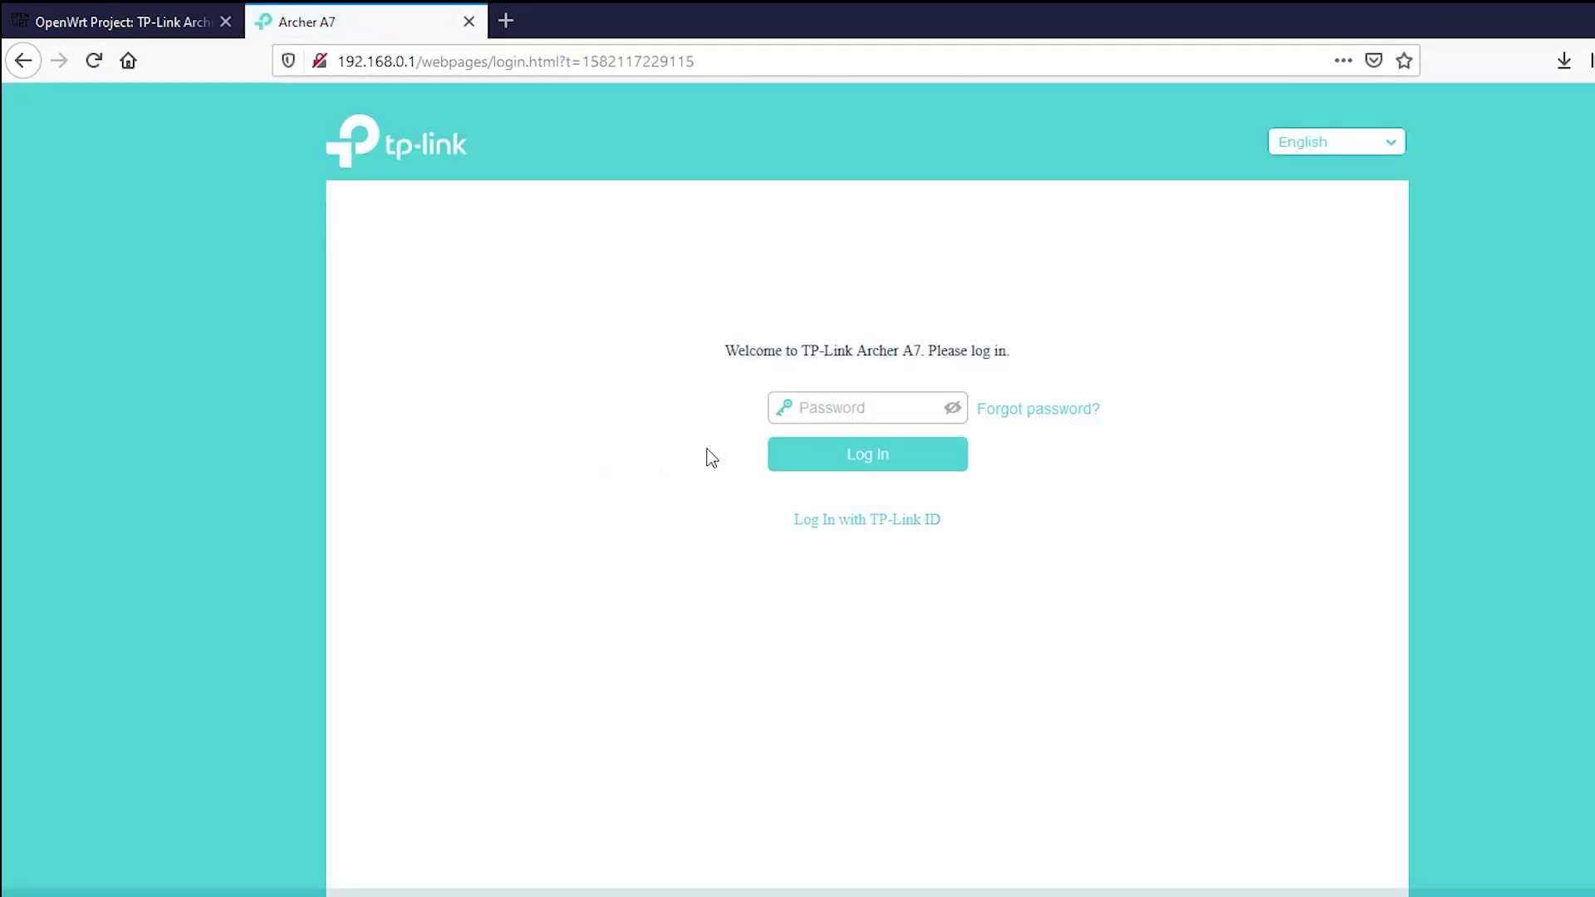
pyautogui.click(828, 402)
pyautogui.press('Return')
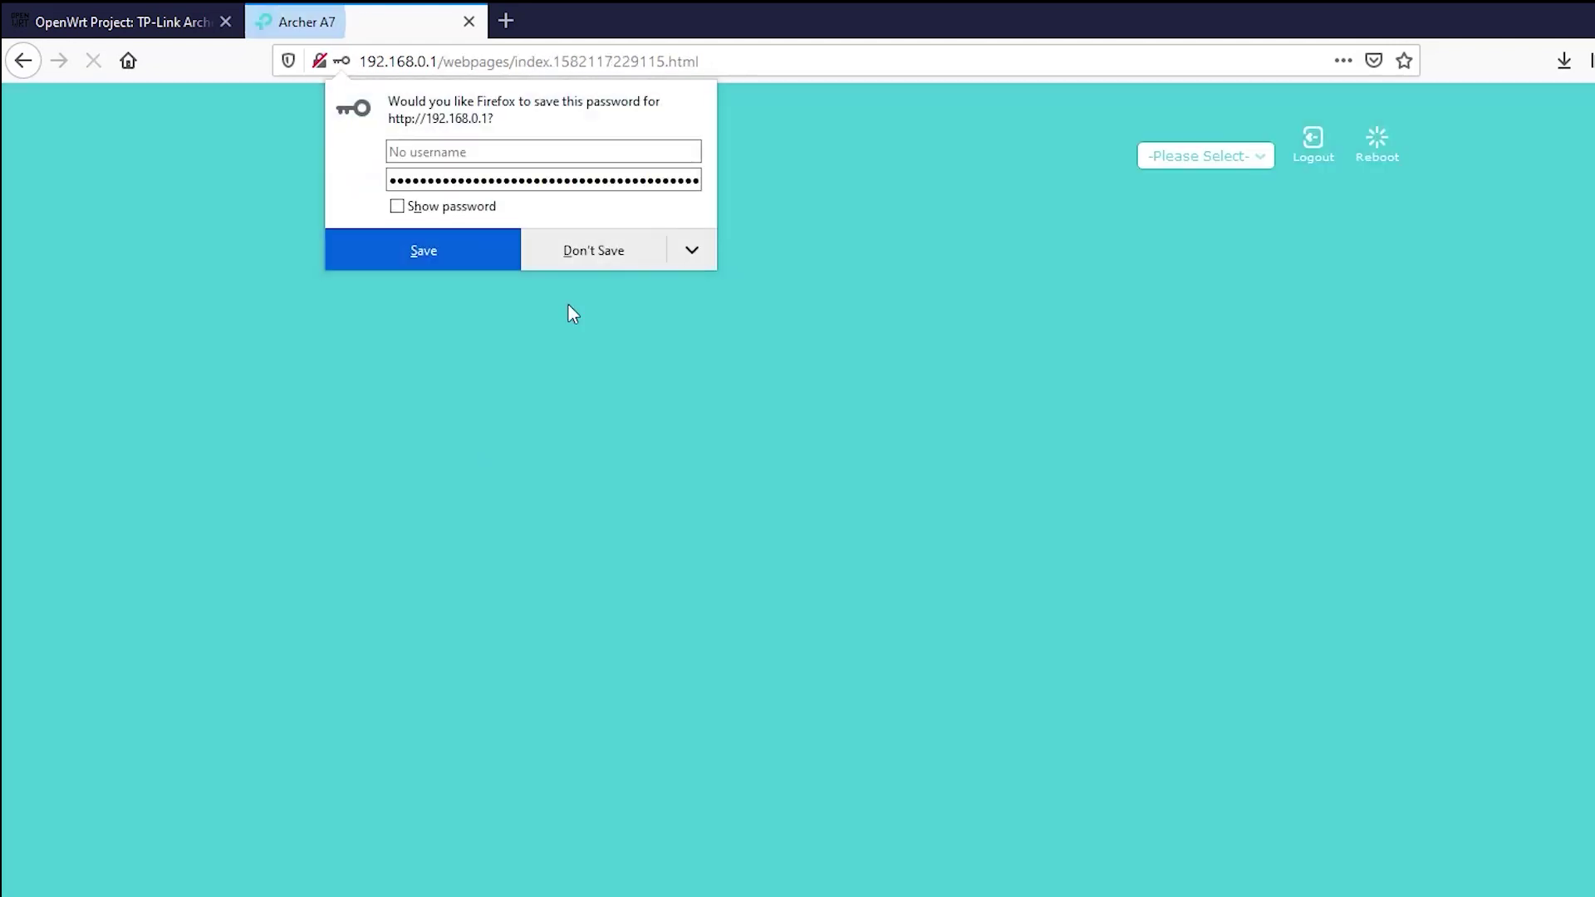
pyautogui.click(598, 241)
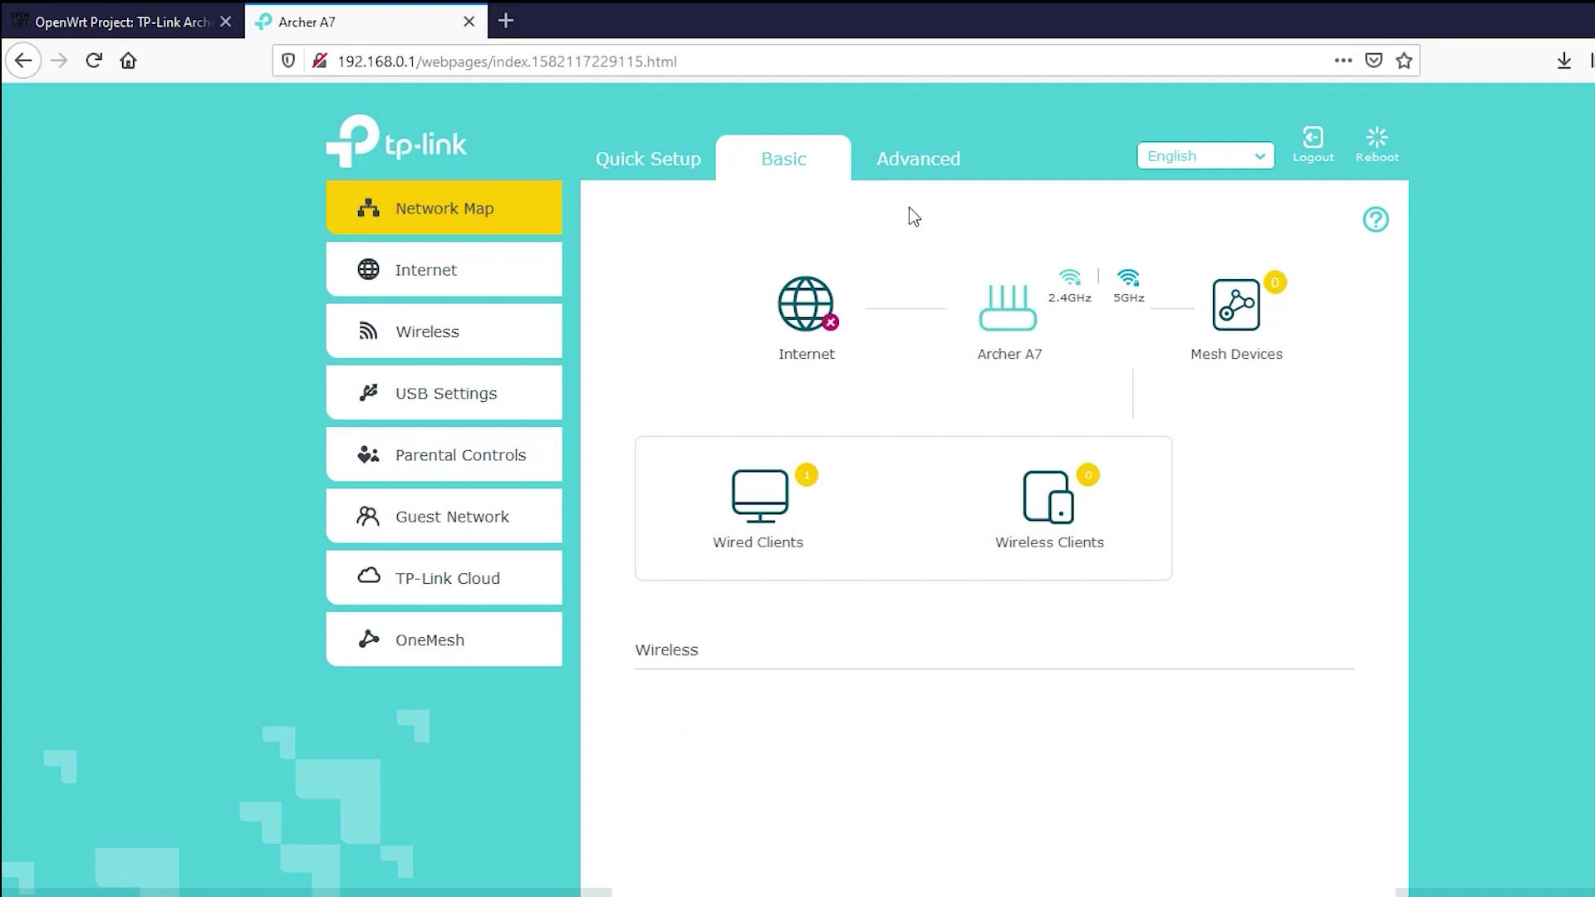
# Go to Advanced > System Tools > Firmware Upgrade.
pyautogui.click(913, 174)
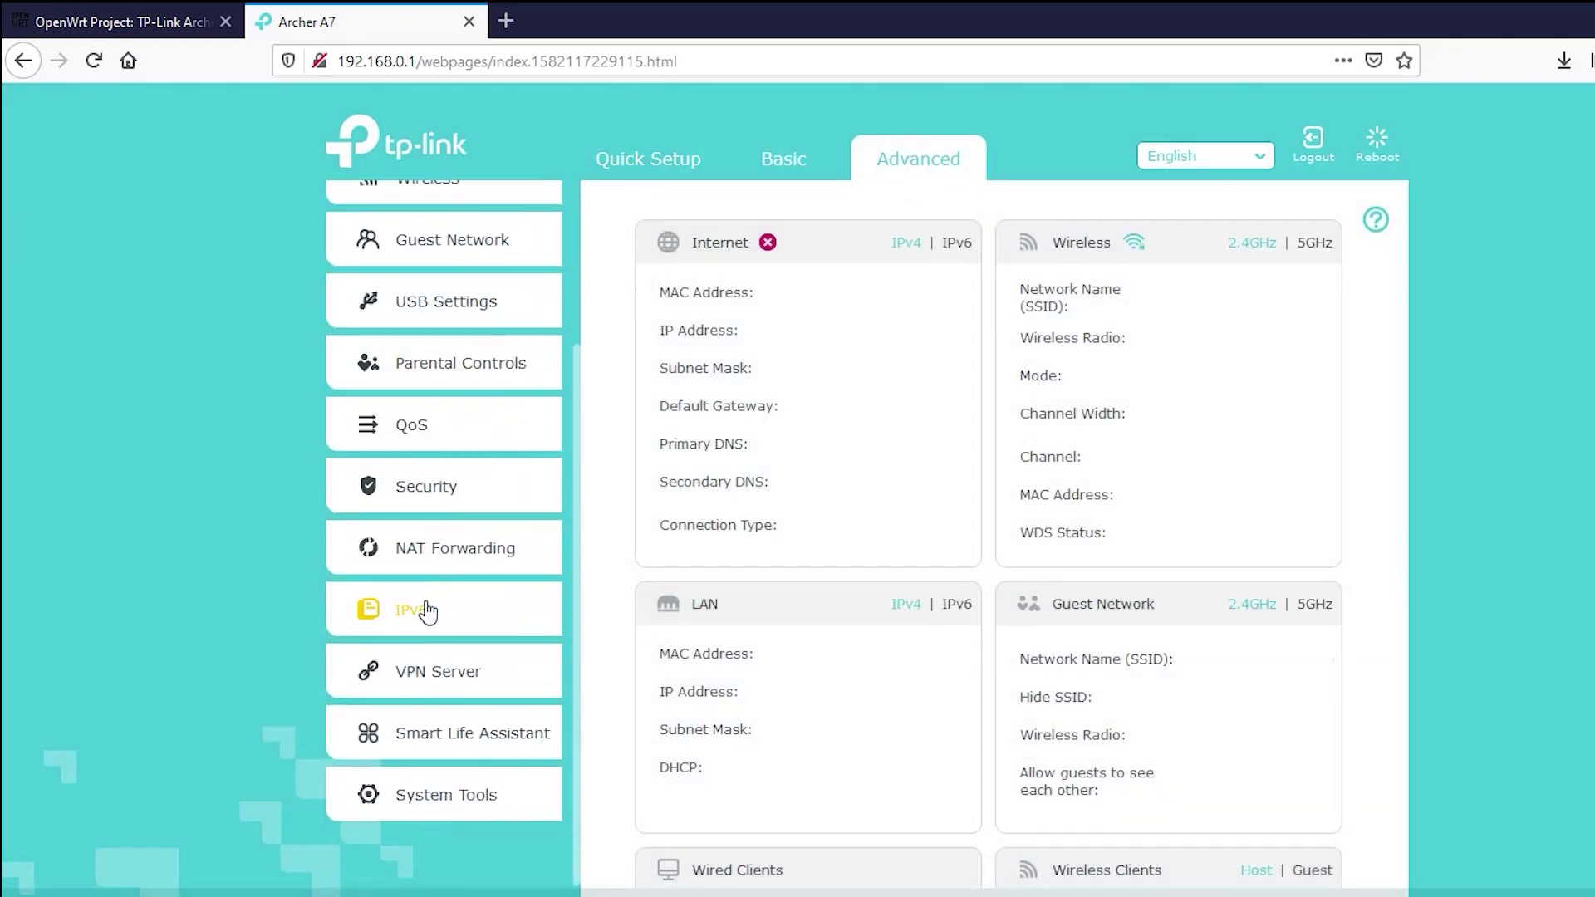
pyautogui.click(465, 793)
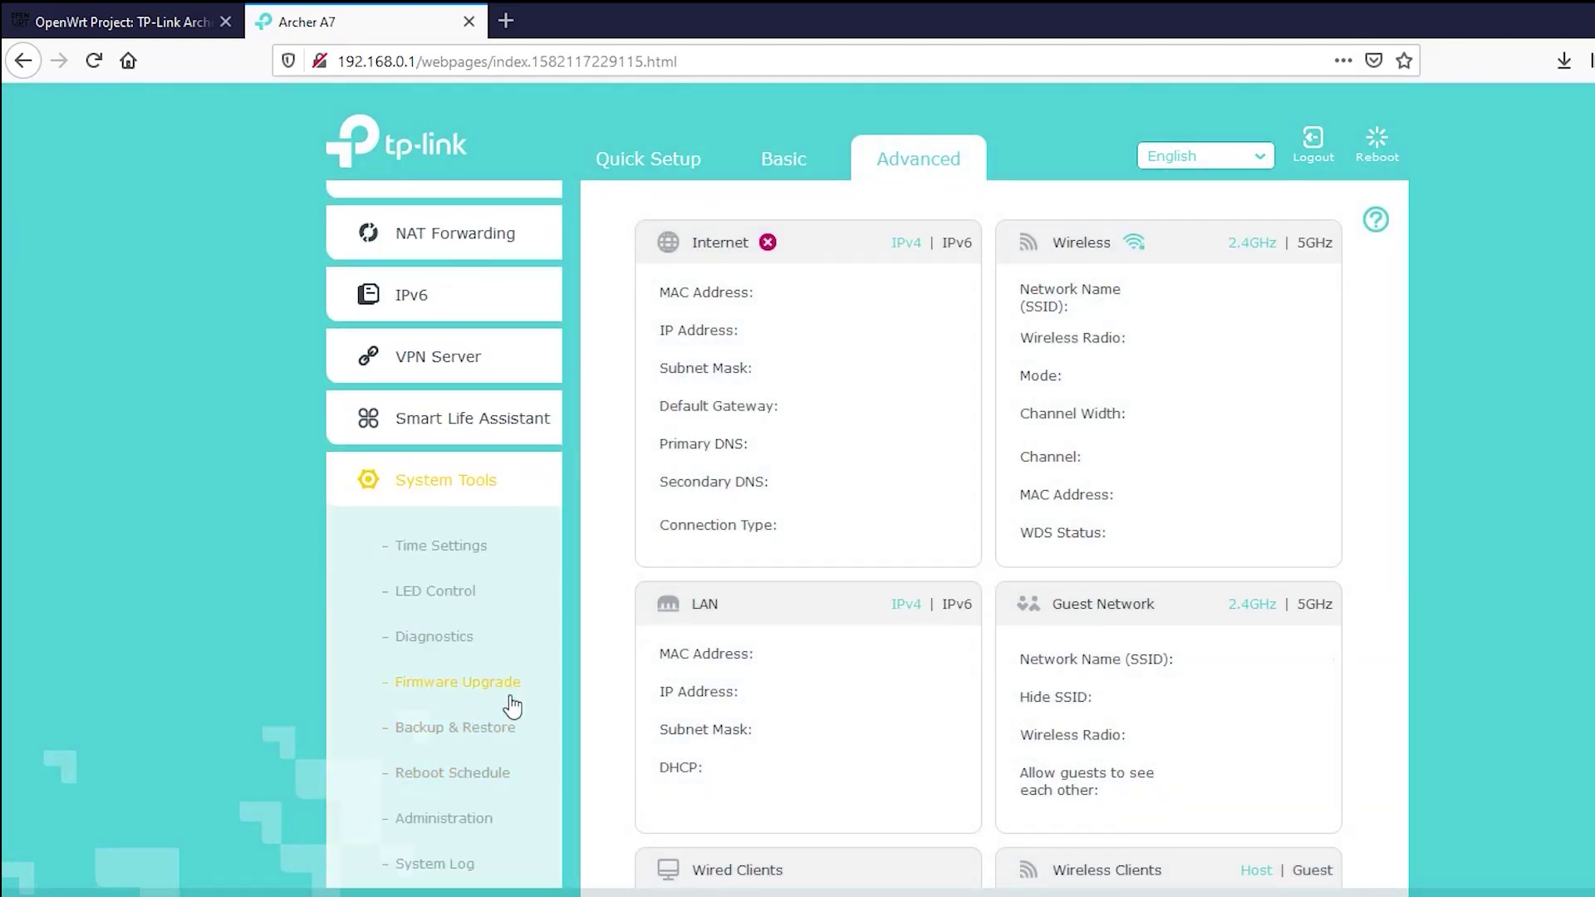
pyautogui.click(482, 696)
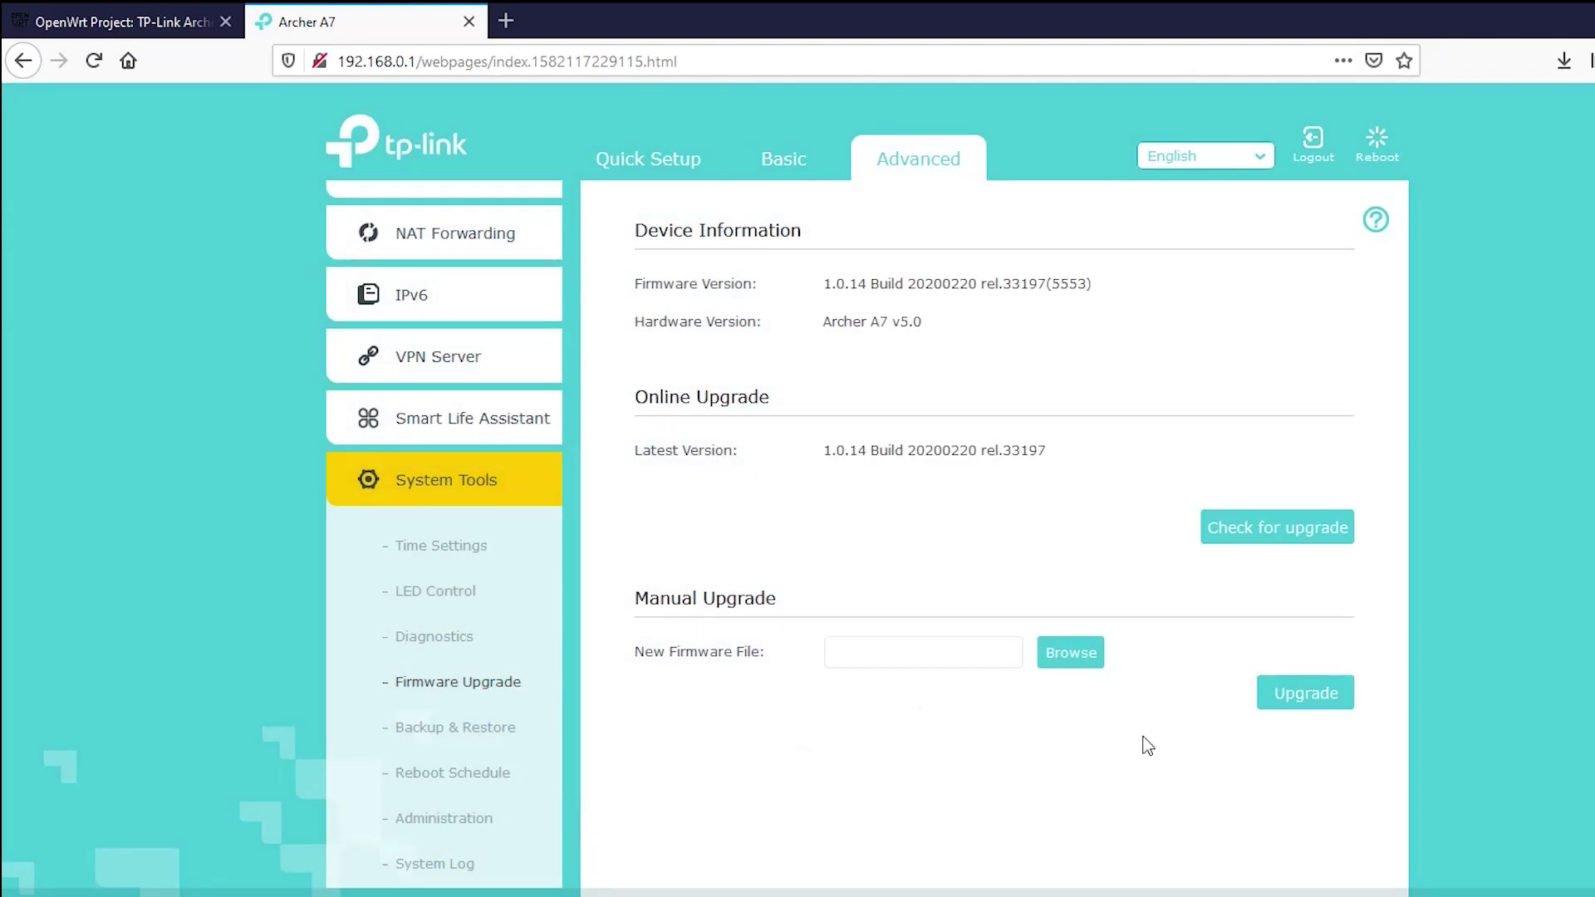
# Upload the OpenWrt factory.bin image as a manual upgrade and confirm flashing it.
pyautogui.click(1071, 653)
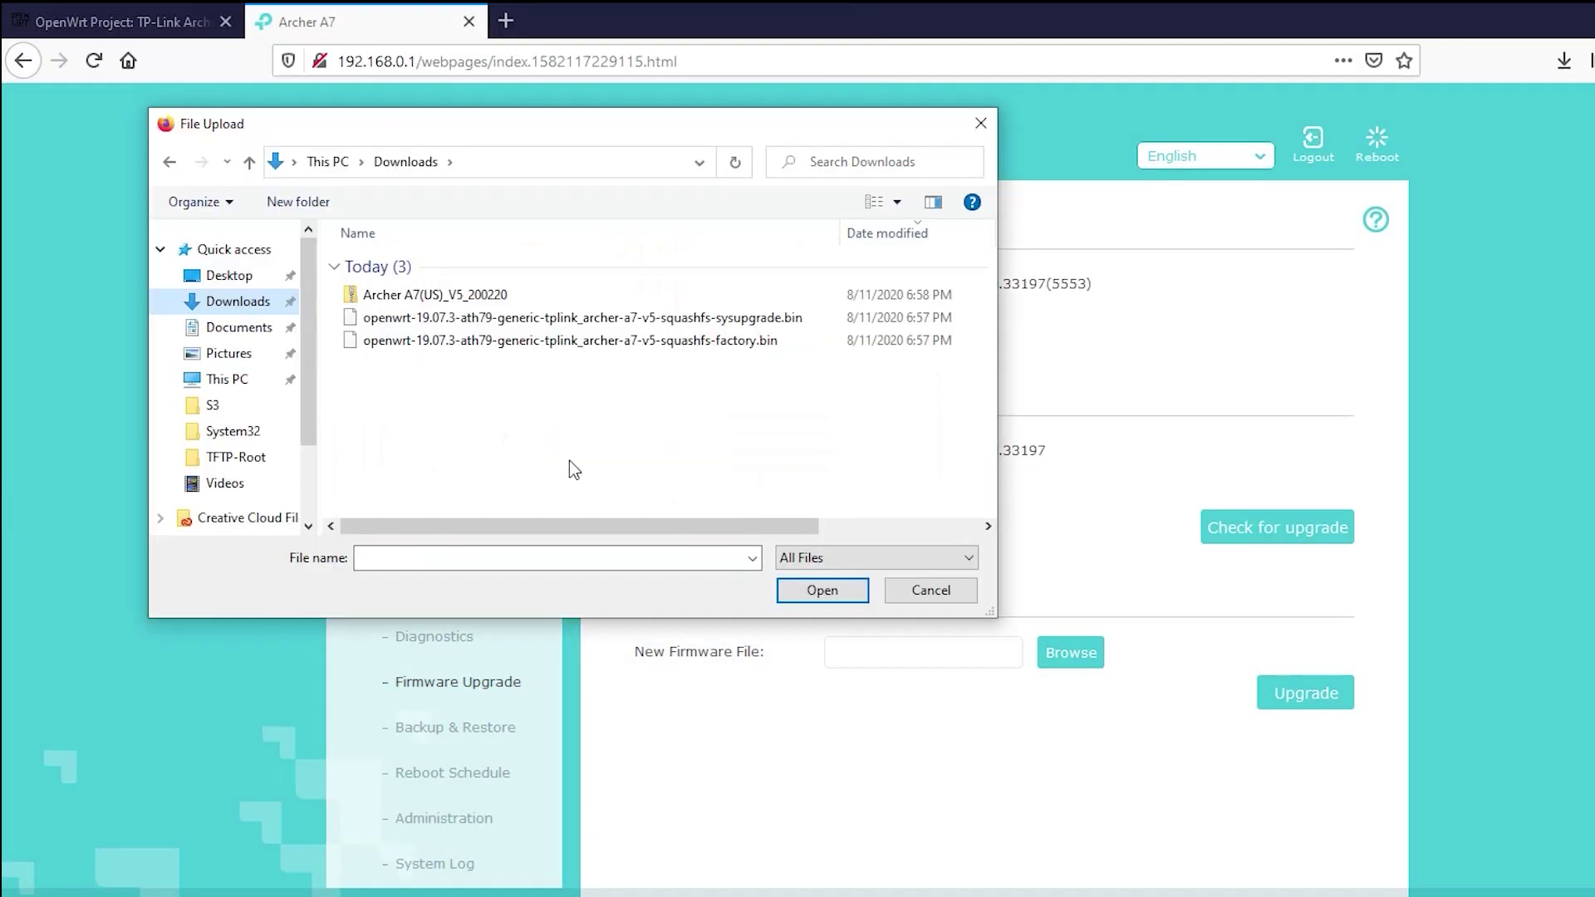
pyautogui.click(595, 341)
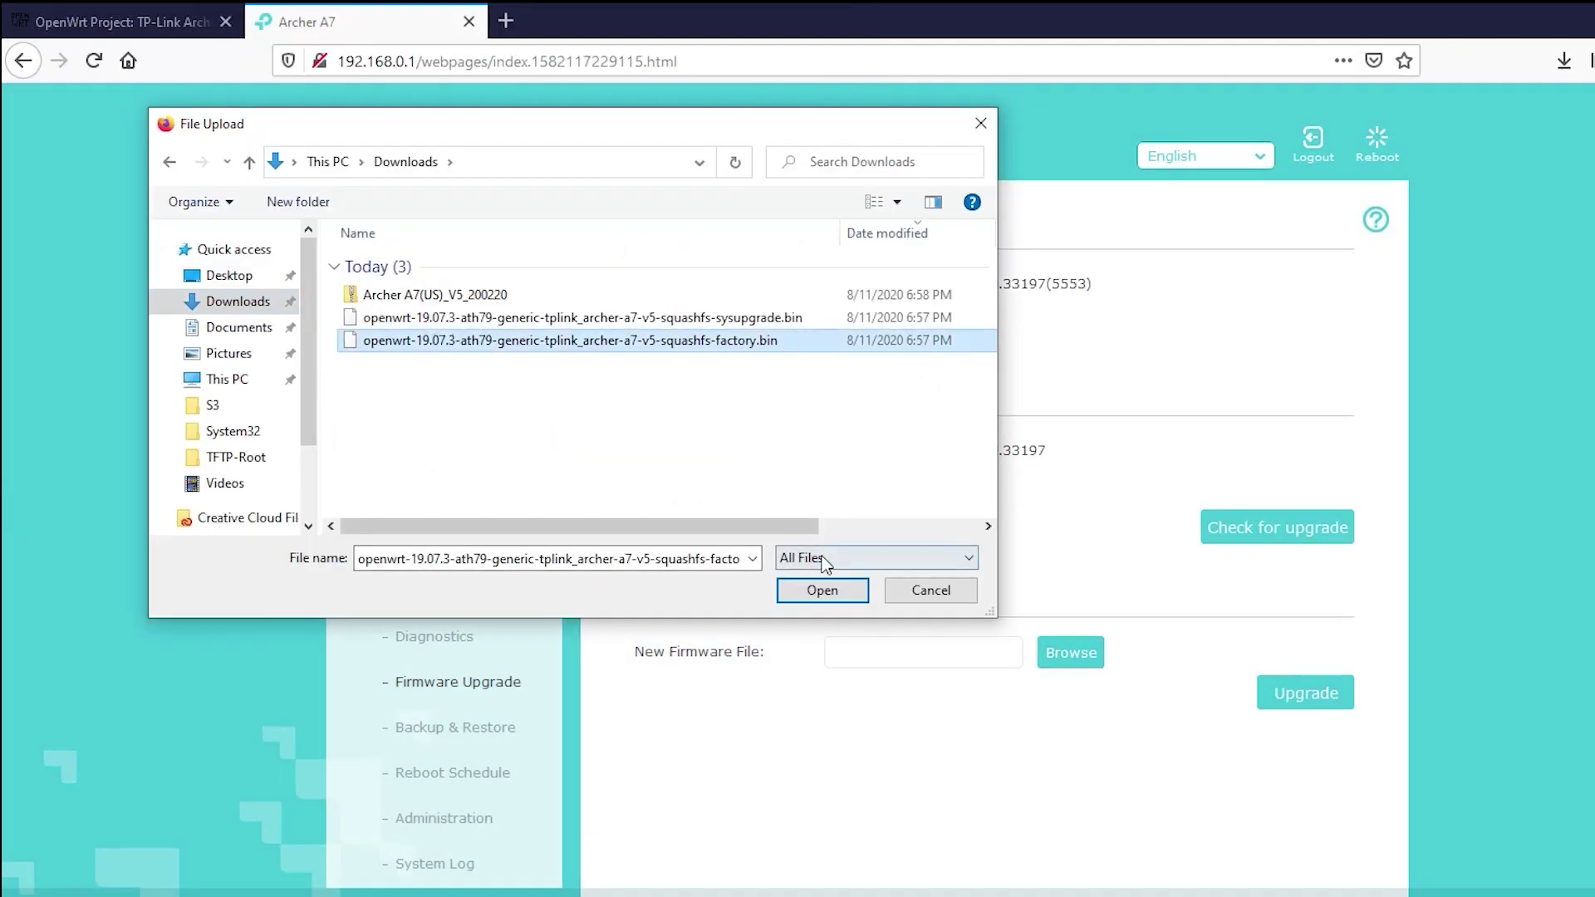
pyautogui.click(824, 592)
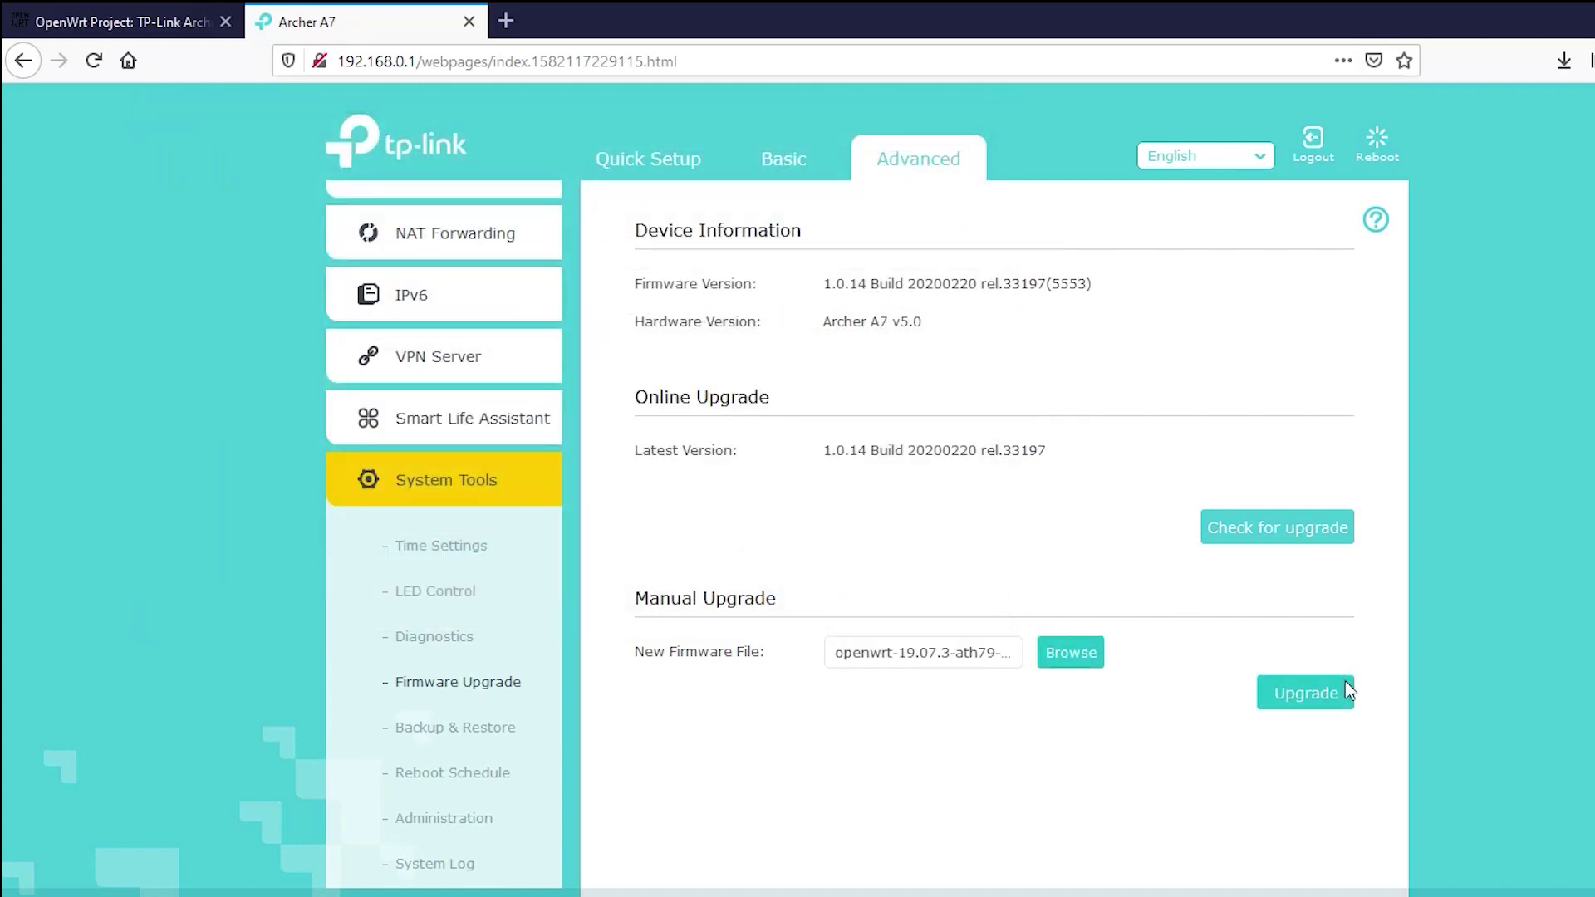
pyautogui.click(1306, 696)
pyautogui.click(1034, 505)
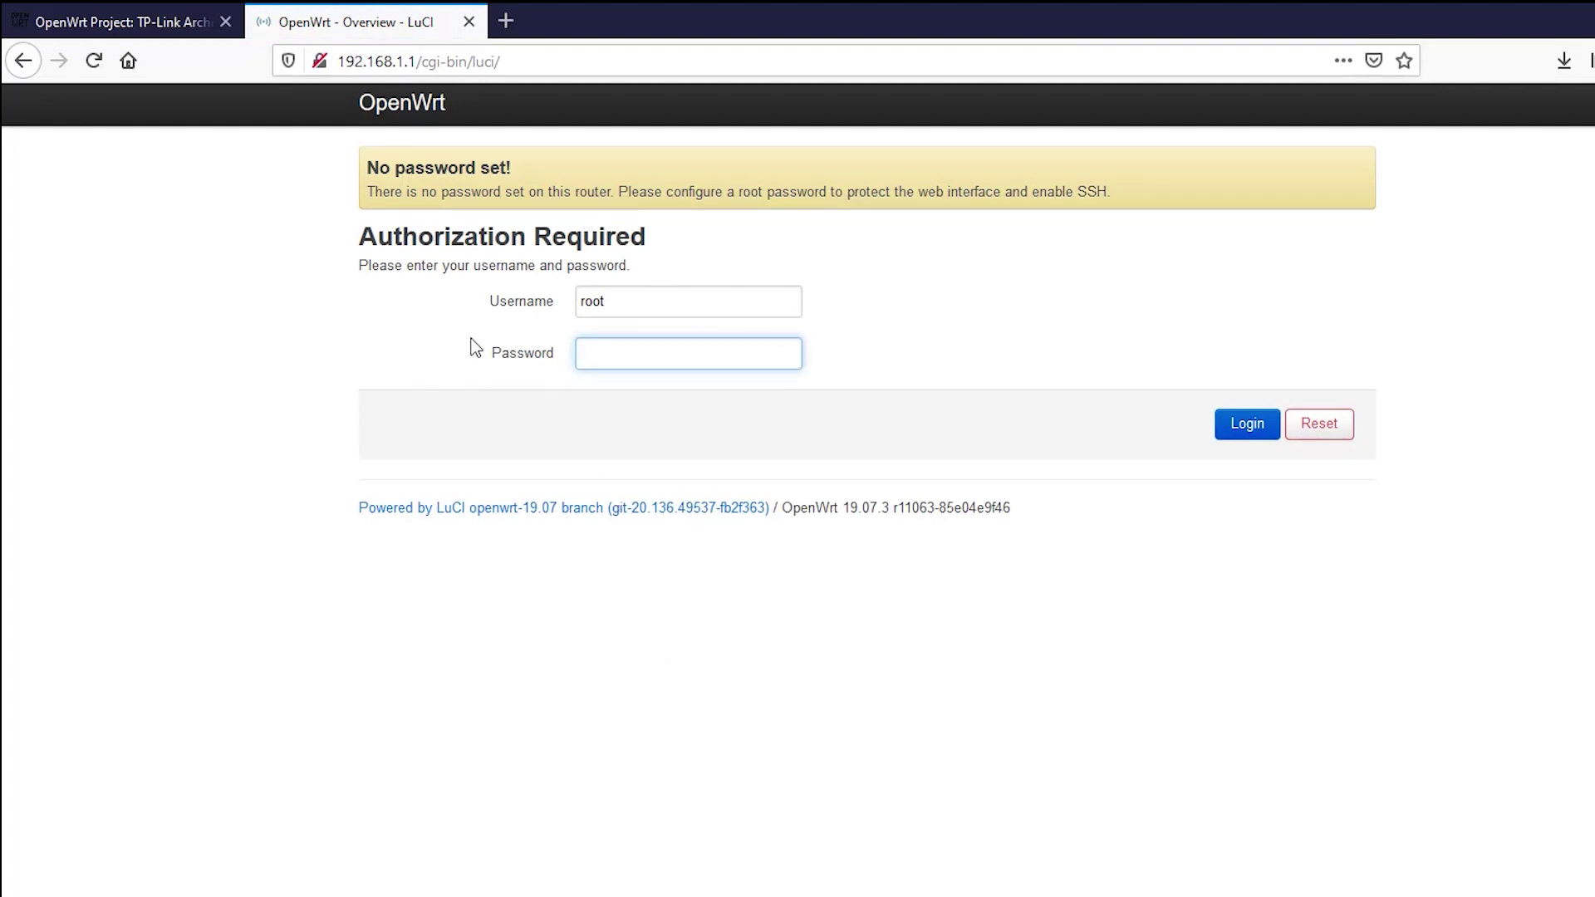
# Log in to LuCI at 192.168.1.1 with the router password, declining to save it.
pyautogui.write('admin')
pyautogui.click(1243, 438)
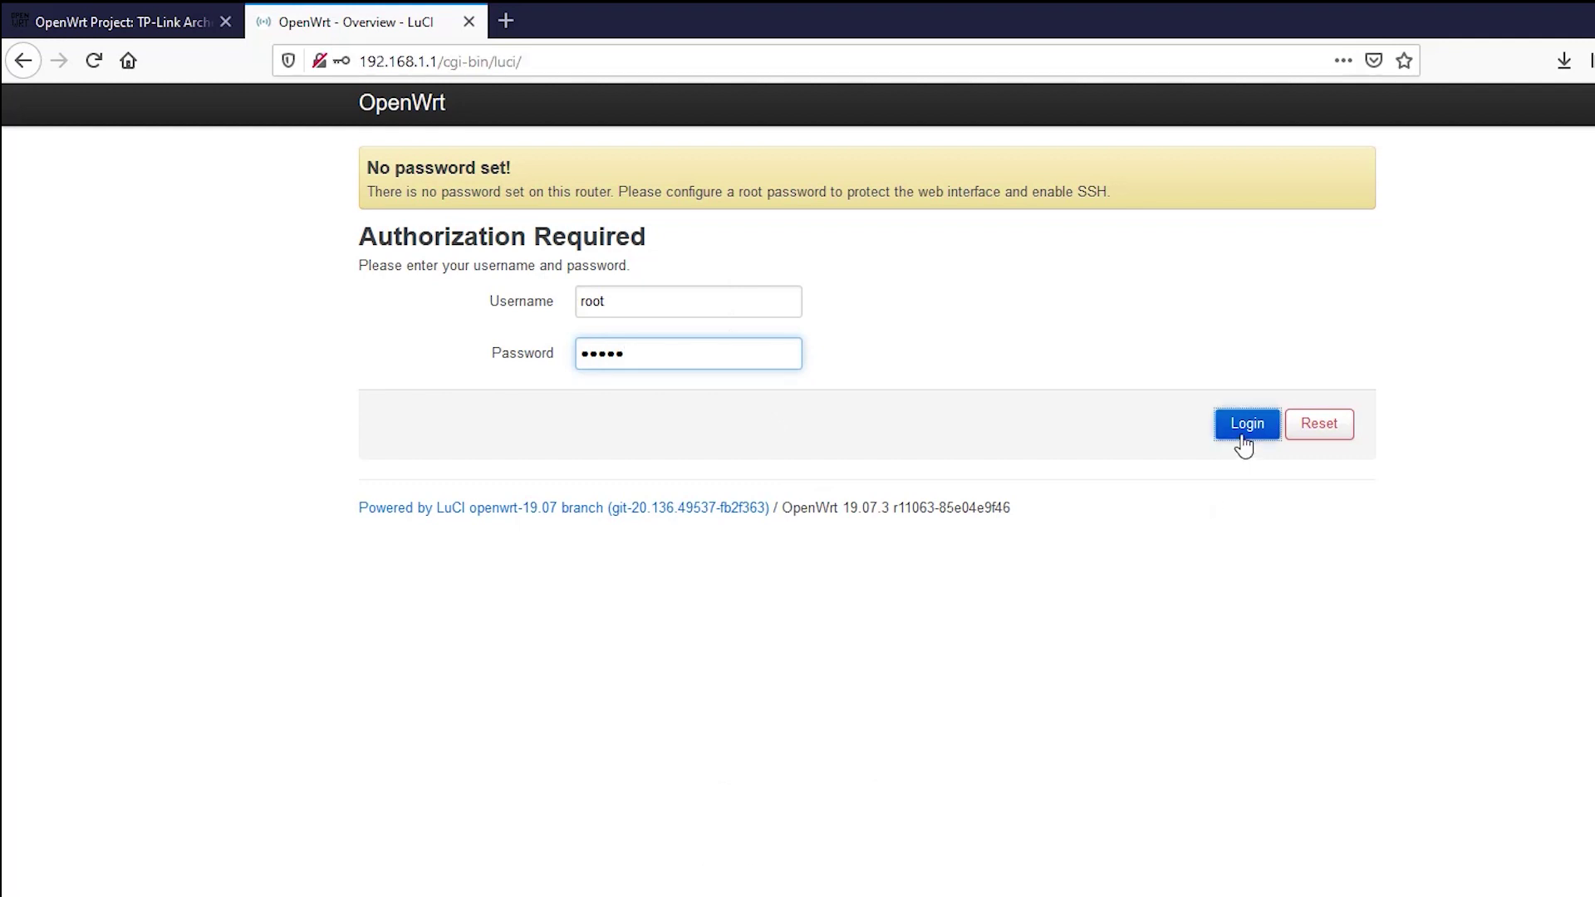
pyautogui.click(583, 254)
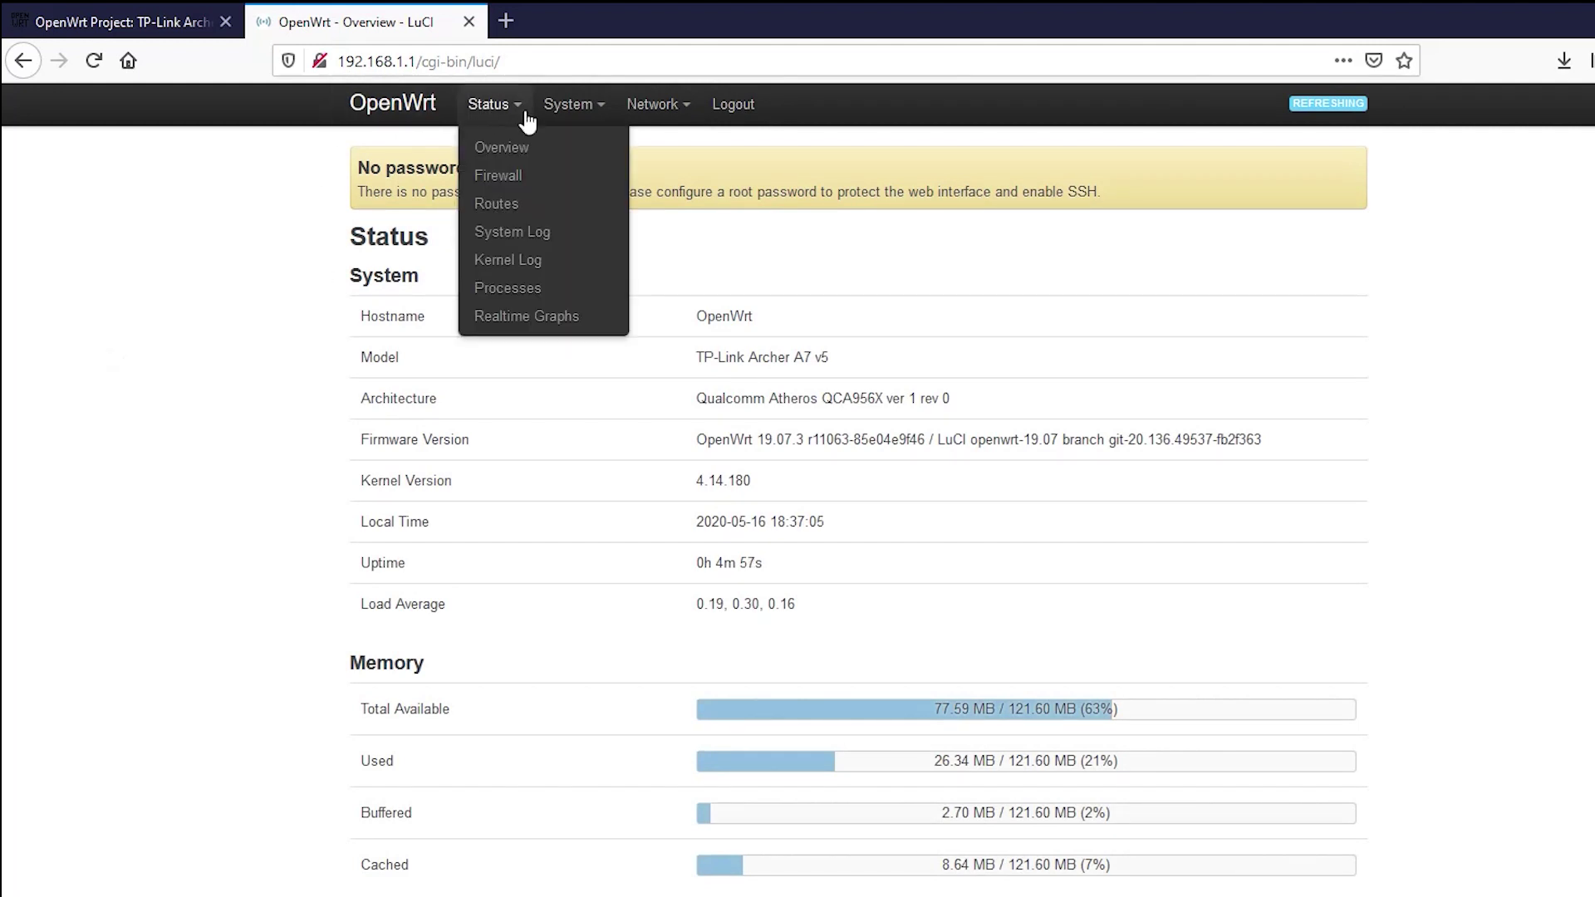
pyautogui.moveTo(569, 106)
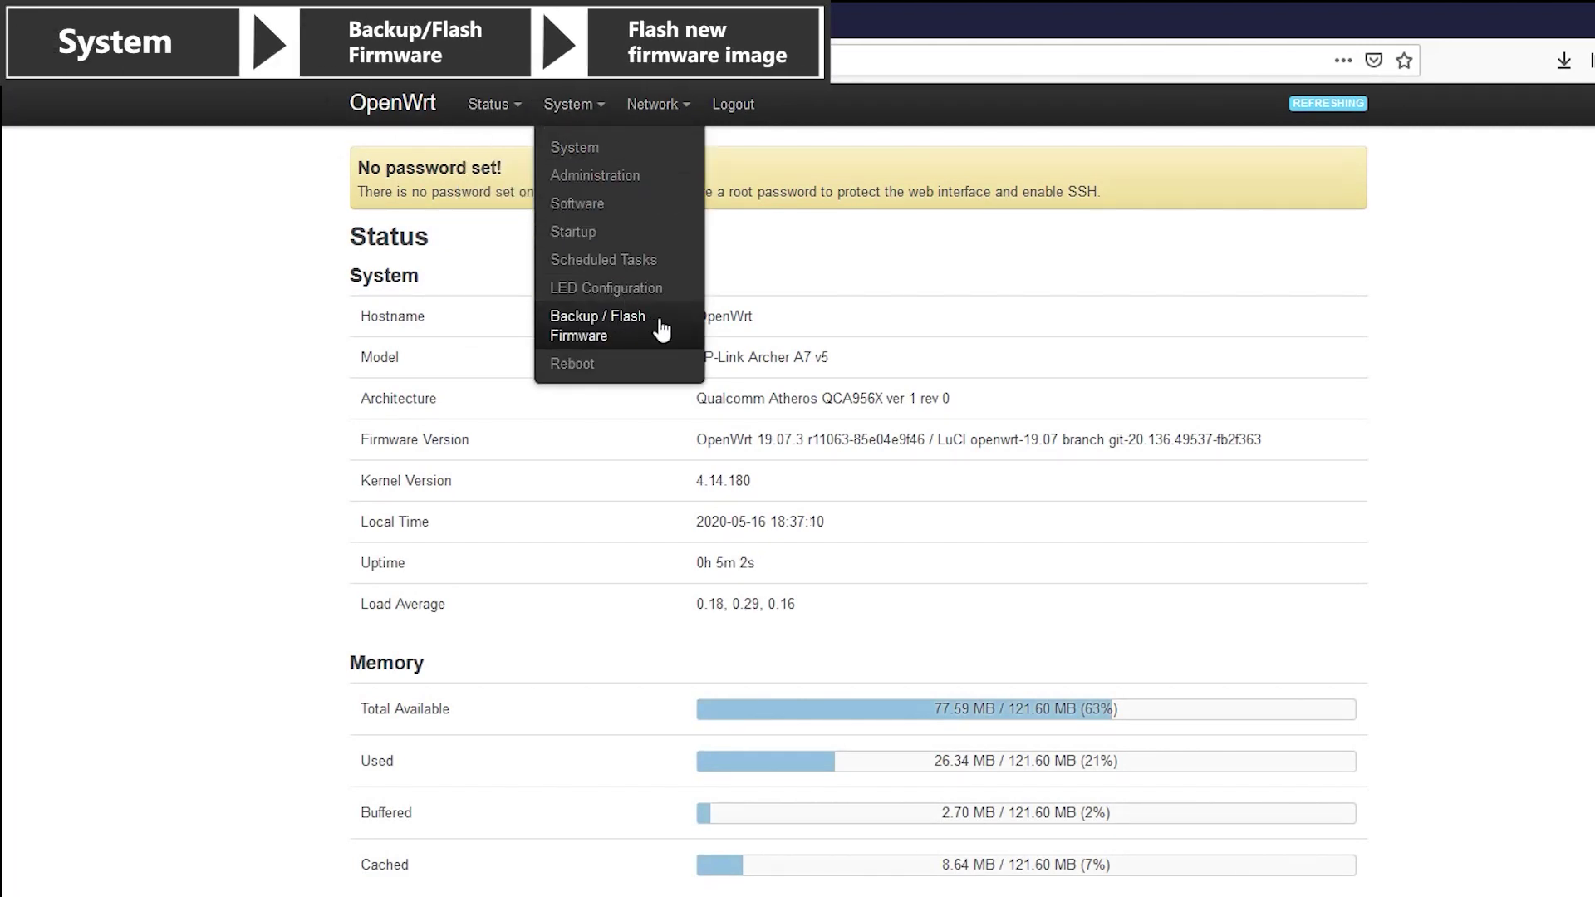
# Flash the OpenWrt sysupgrade.bin image from System > Backup / Flash Firmware.
pyautogui.click(623, 328)
pyautogui.scroll(-3, 1047, 458)
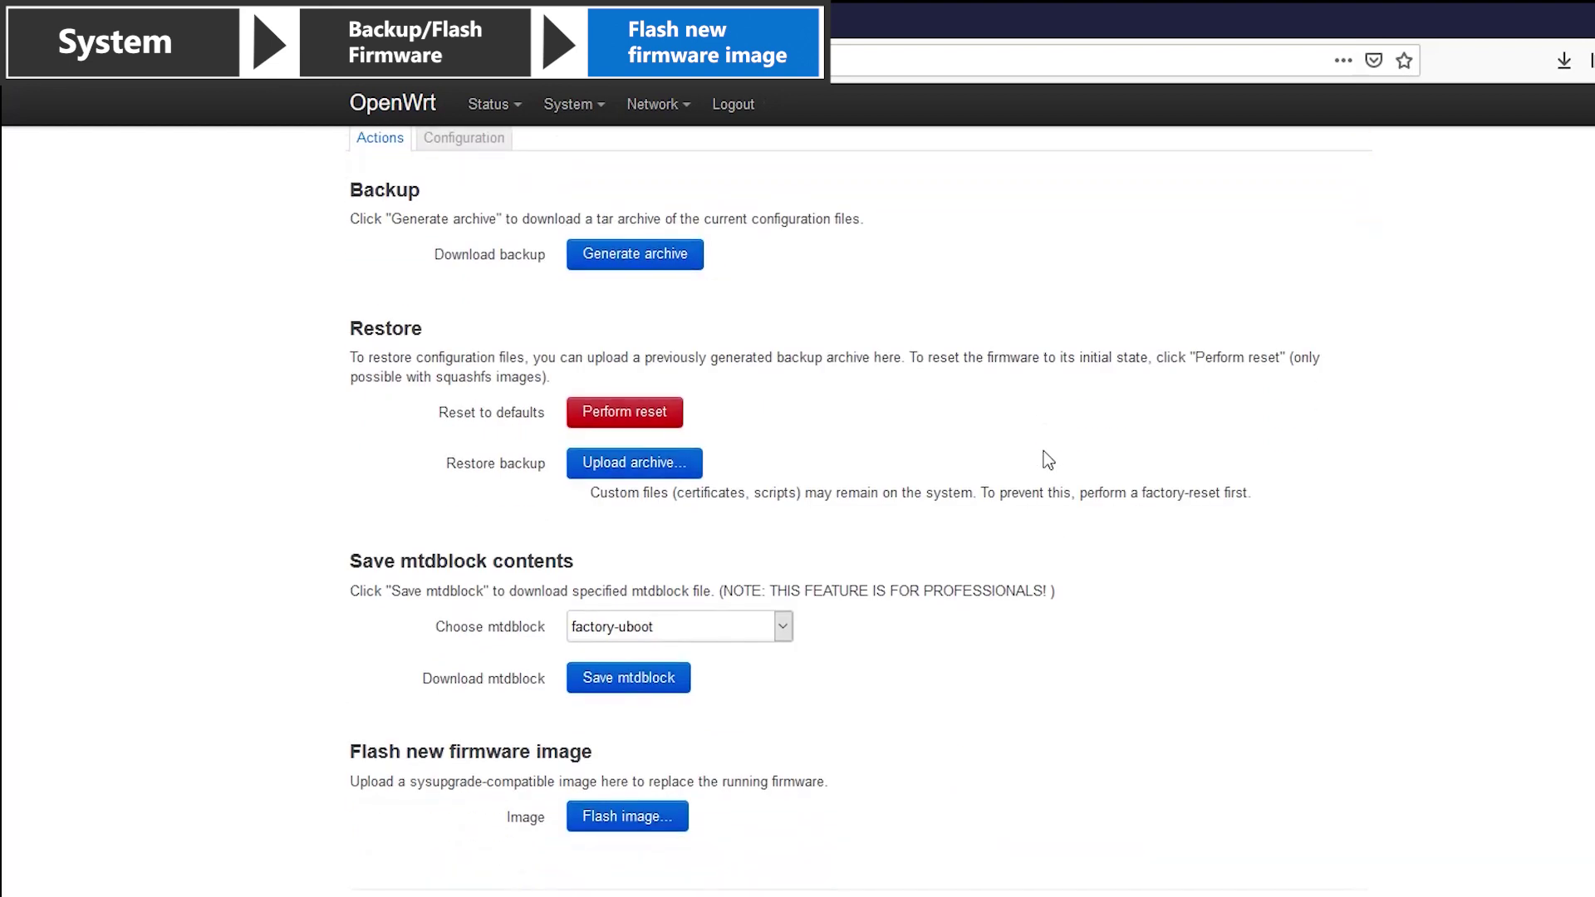
pyautogui.moveTo(346, 751); pyautogui.dragTo(591, 750)
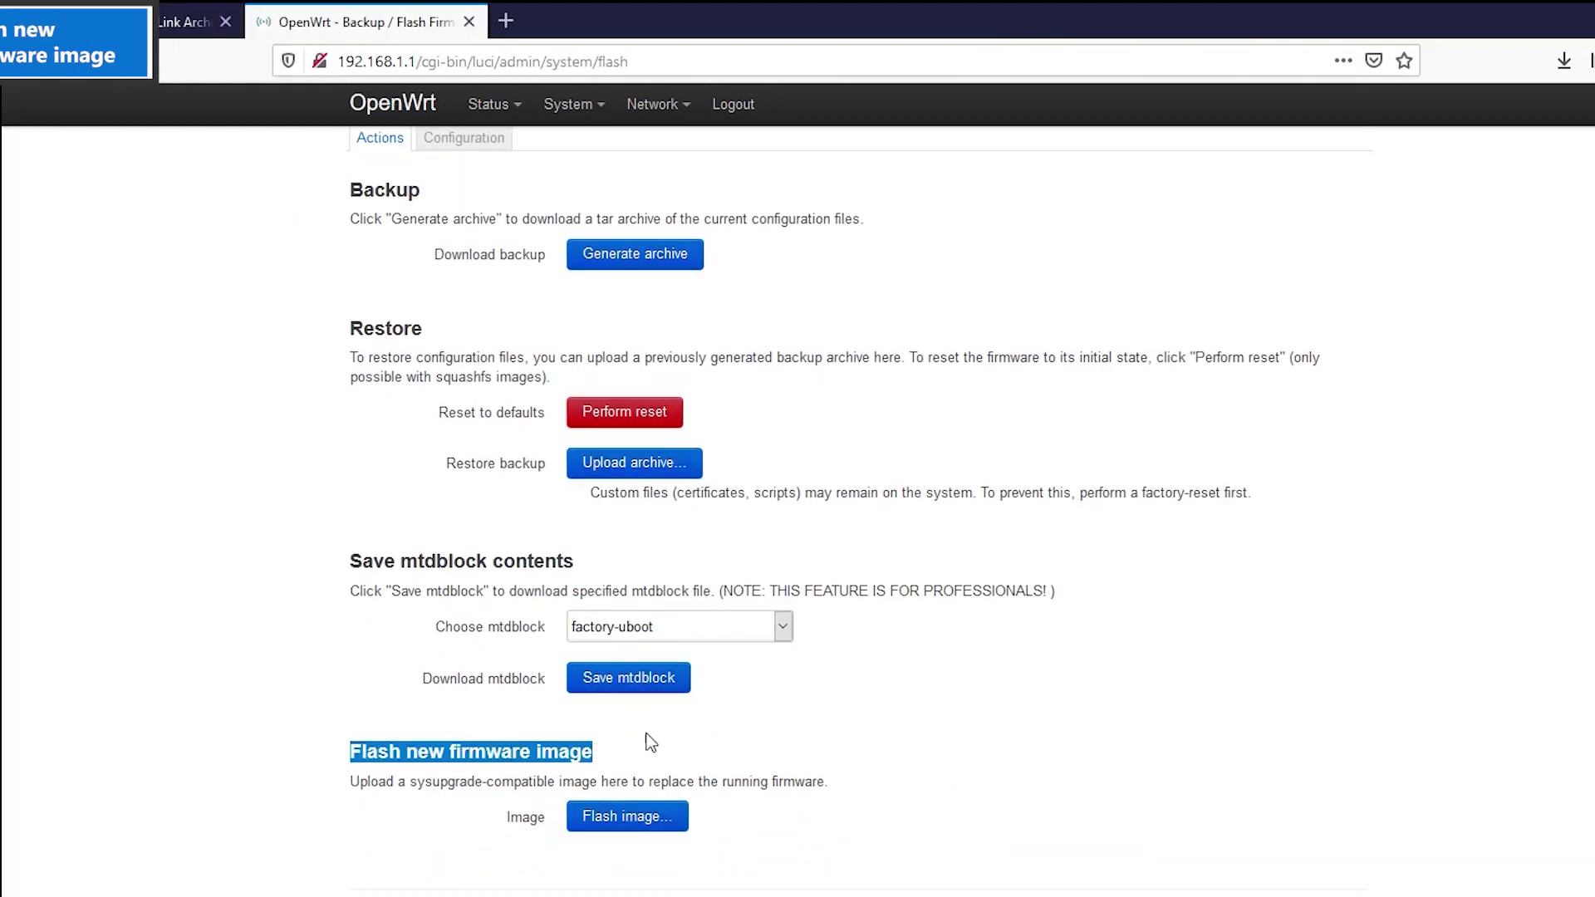
pyautogui.click(650, 825)
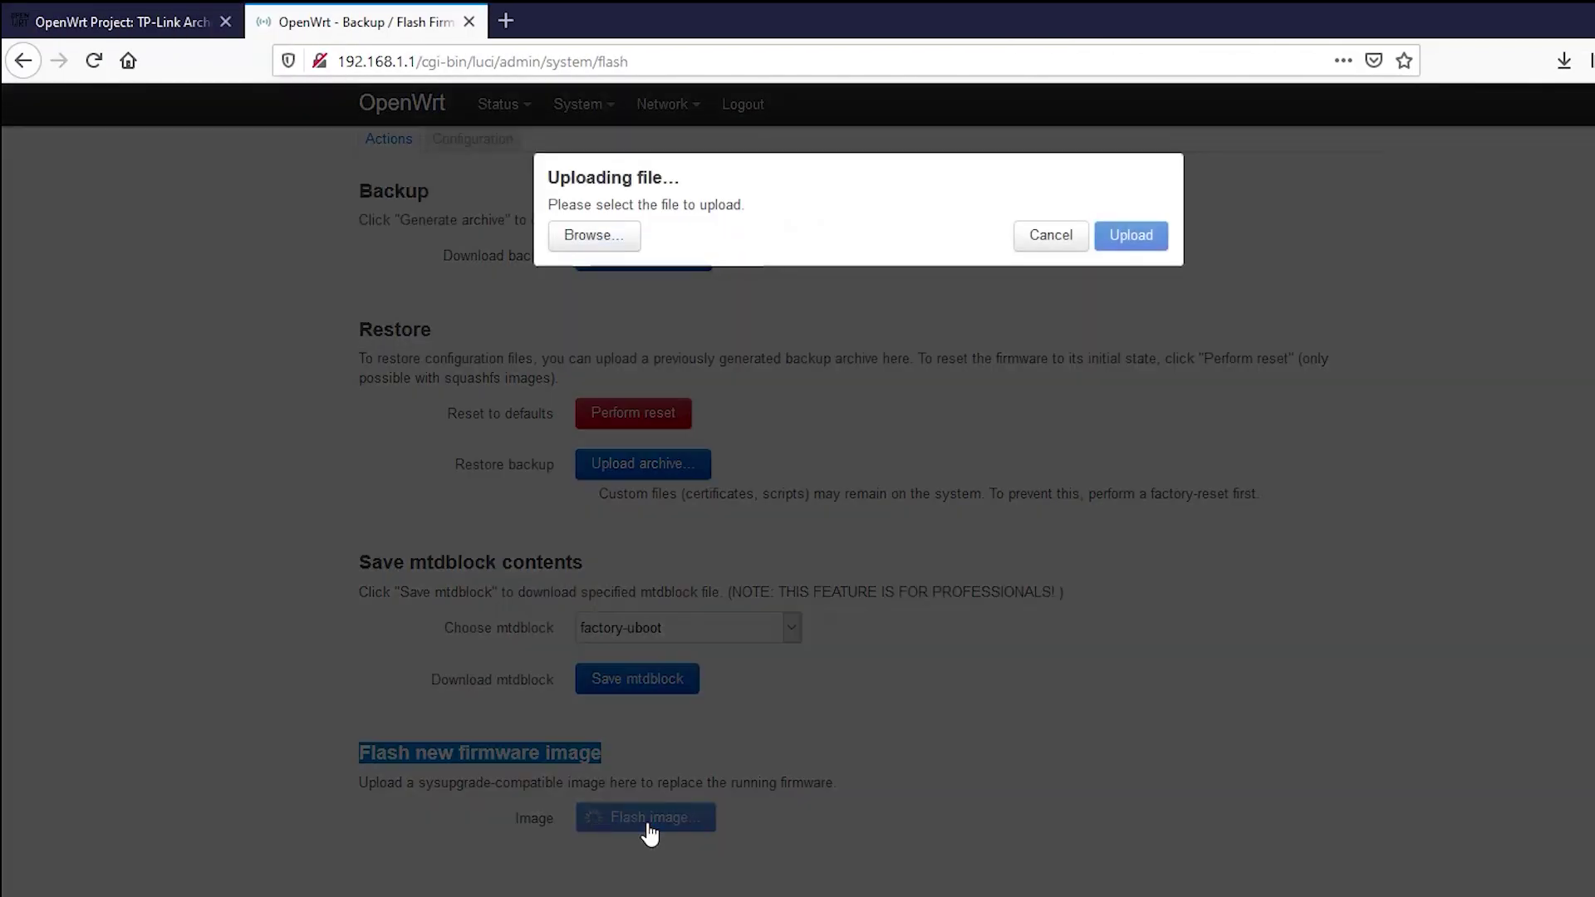
pyautogui.click(615, 241)
pyautogui.click(629, 318)
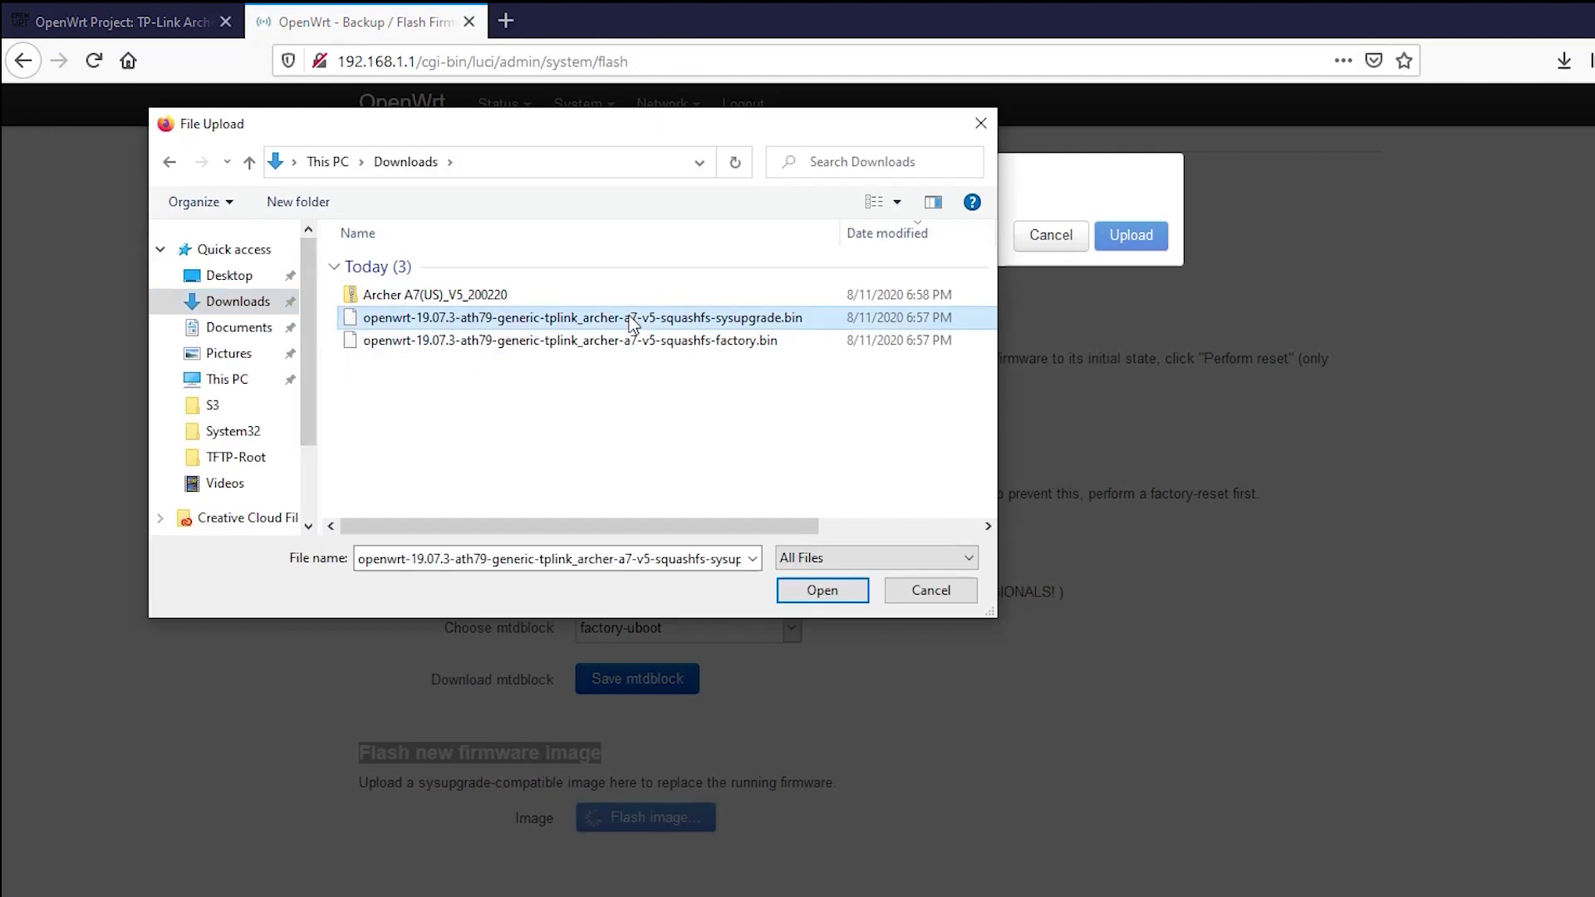
pyautogui.click(822, 590)
pyautogui.click(1129, 274)
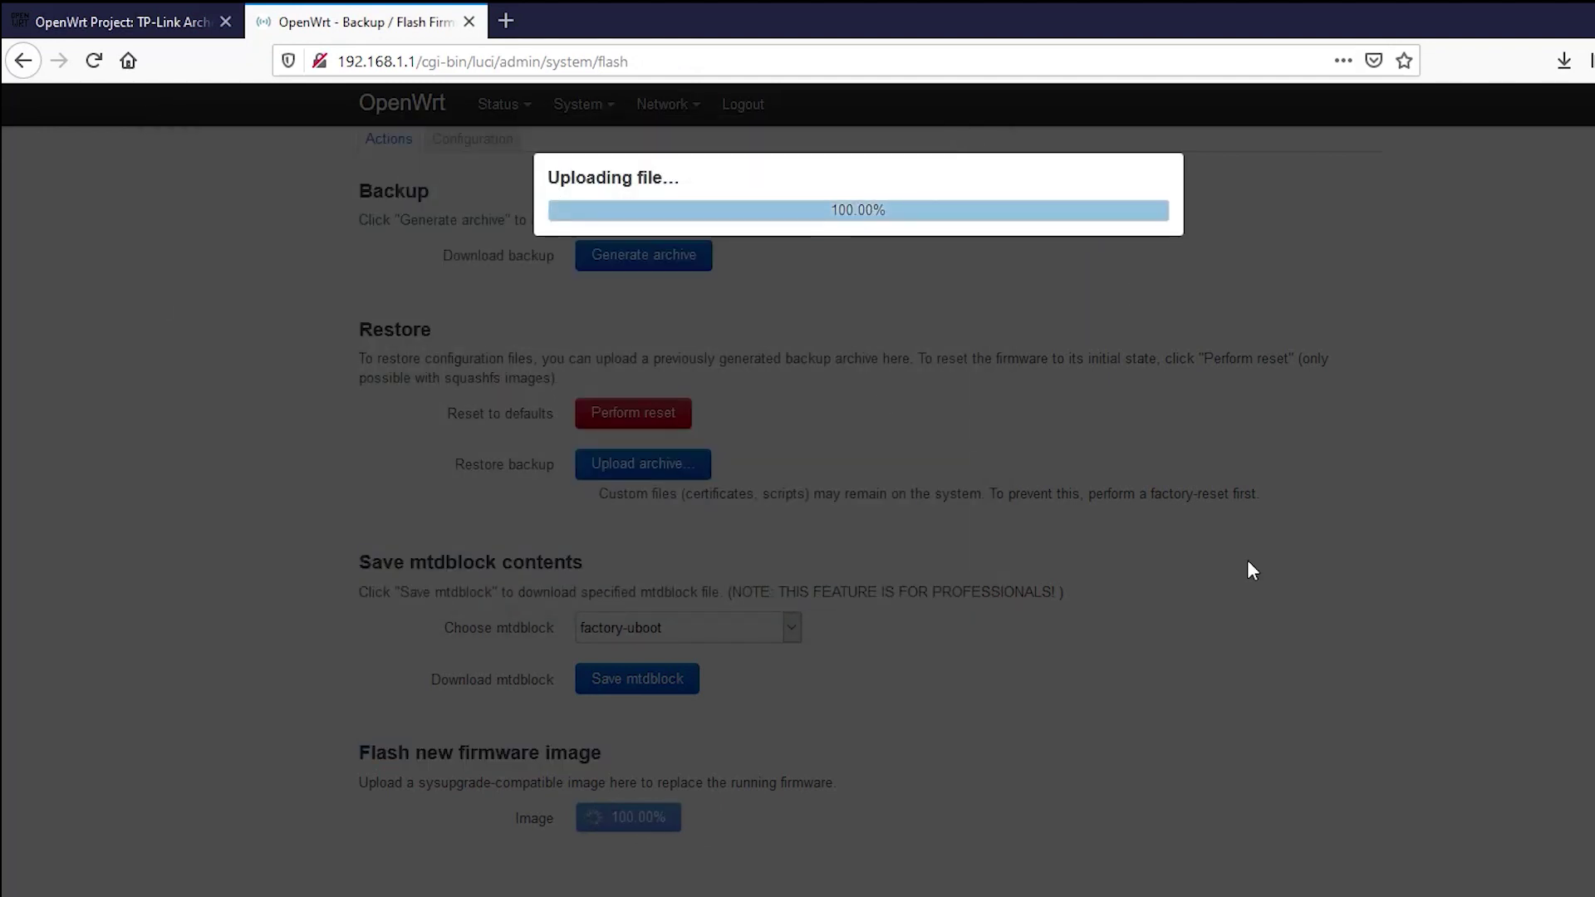
pyautogui.click(1141, 378)
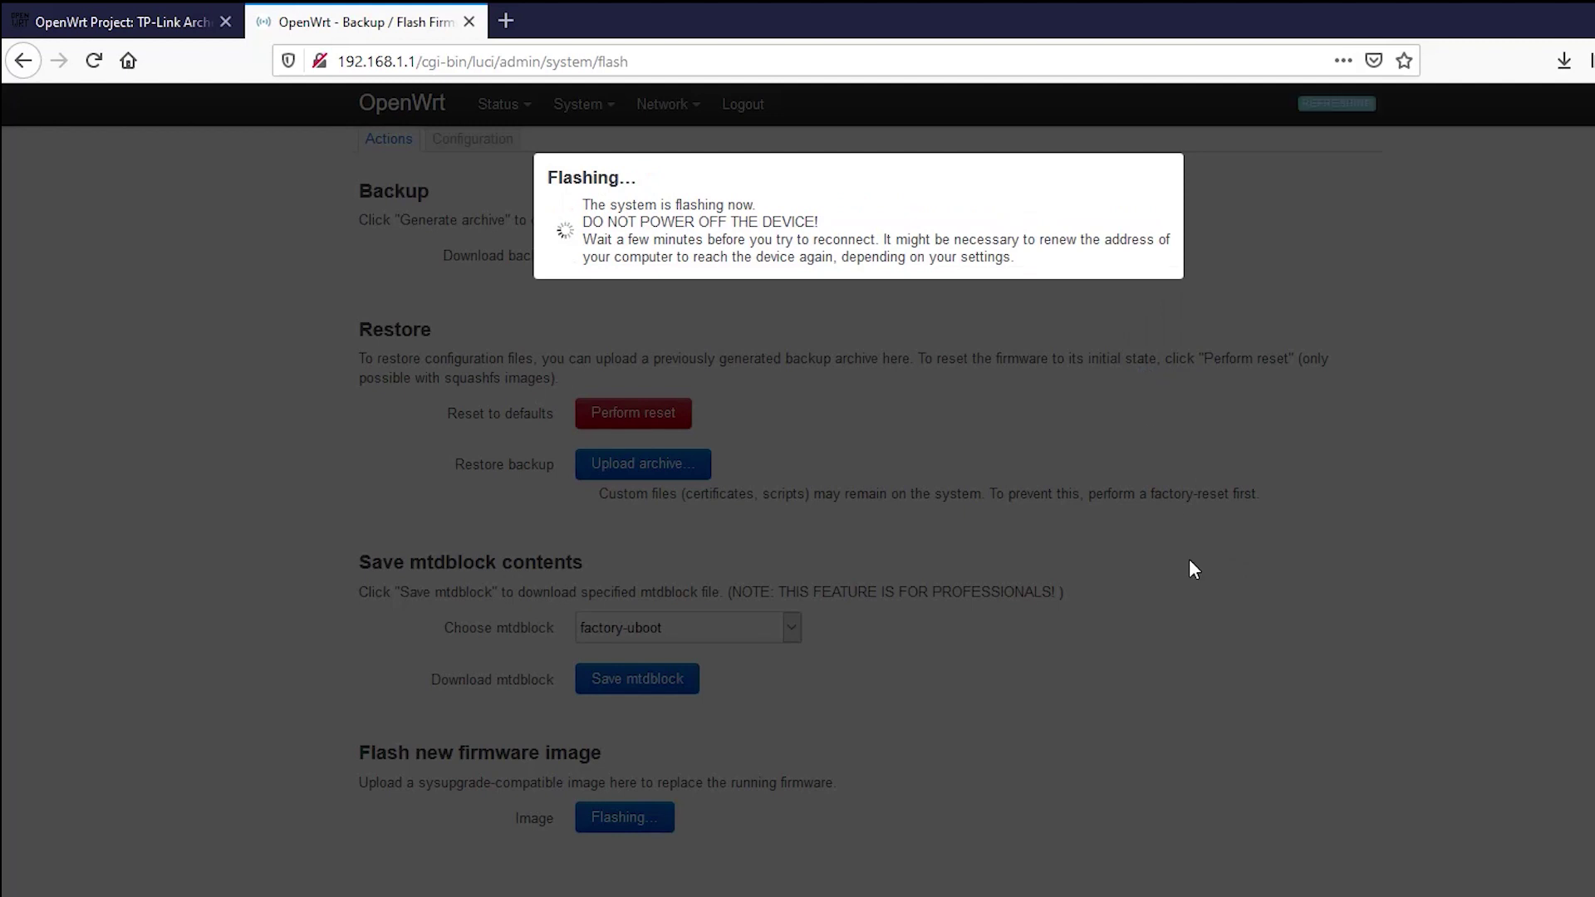
# Log back in to LuCI after the reflash without saving the credentials.
pyautogui.write('in')
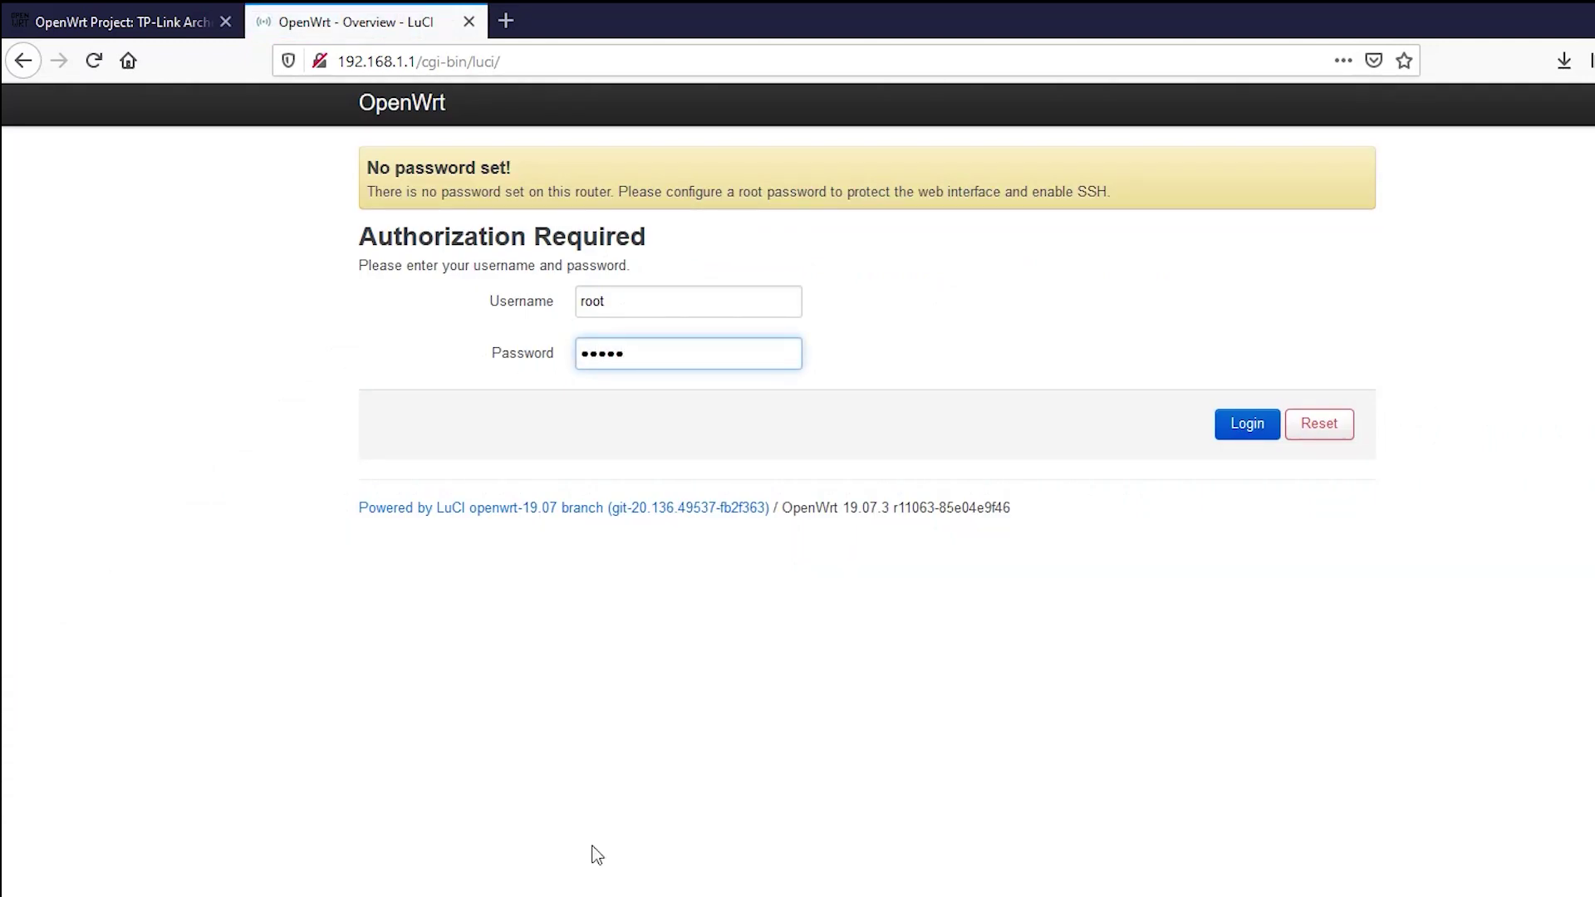
pyautogui.click(1248, 438)
pyautogui.click(593, 251)
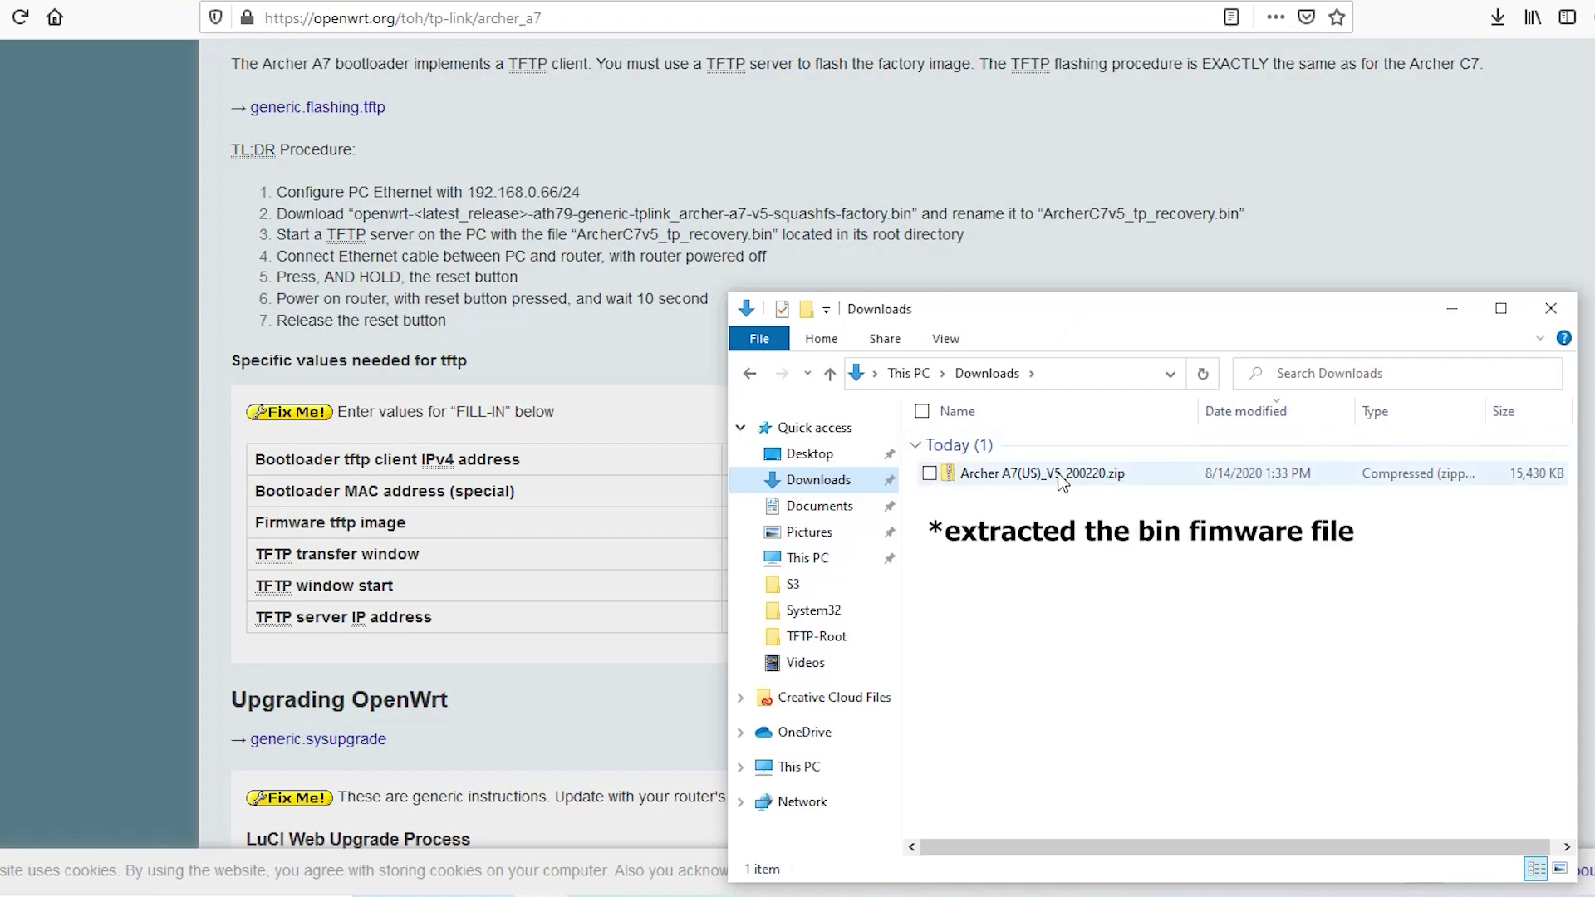
# Rename the extracted stock firmware file to ArcherC7v5_tp_recovery.bin.
pyautogui.click(1062, 480)
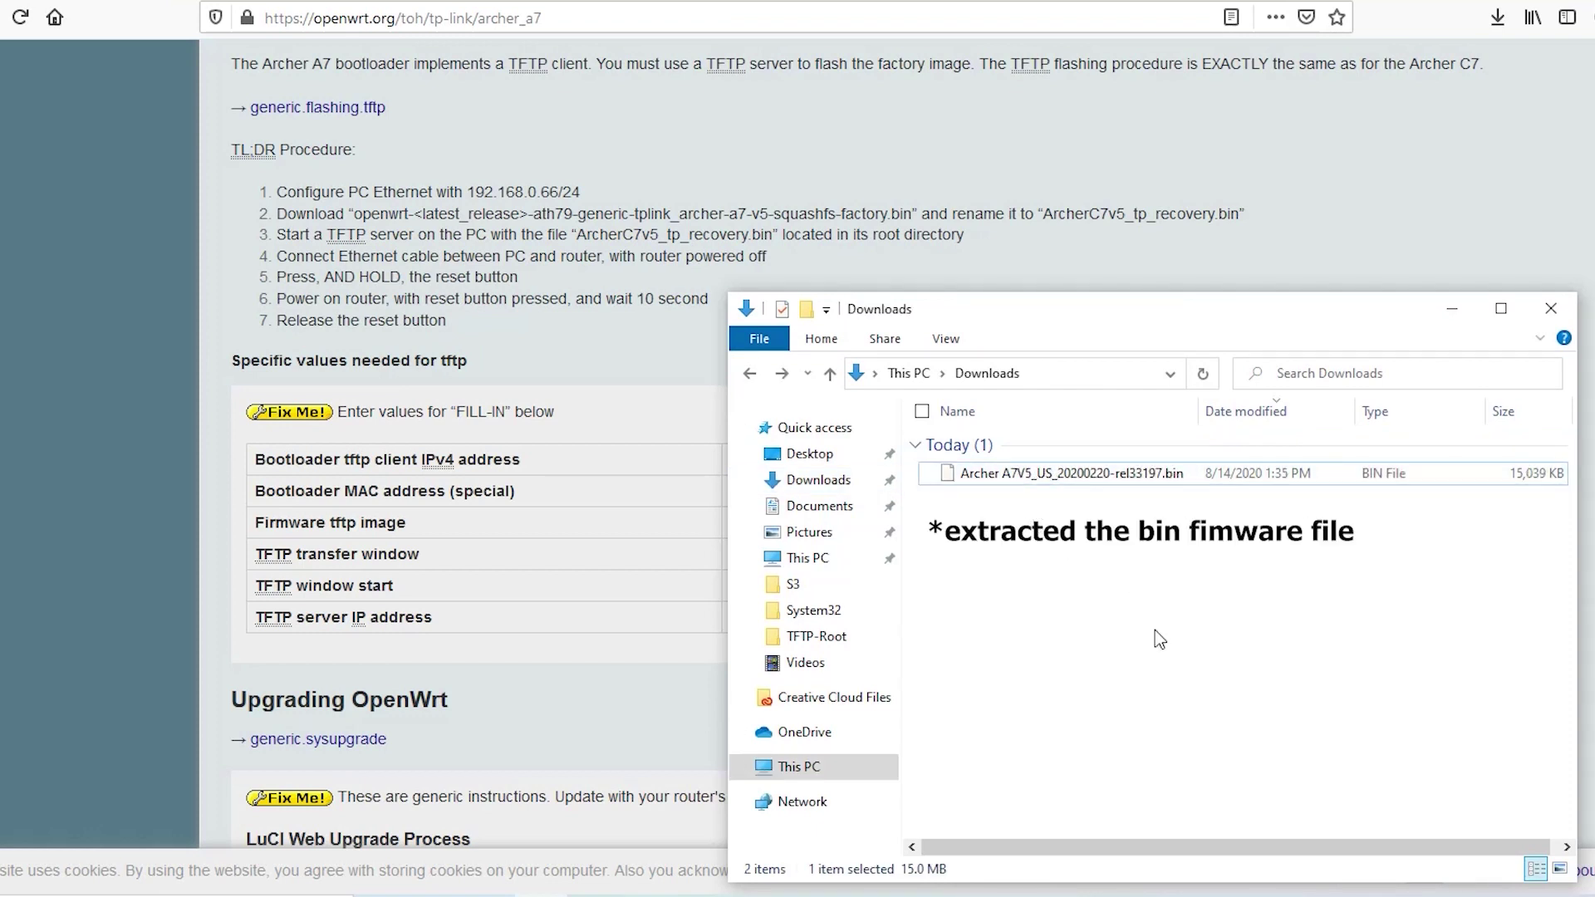
pyautogui.moveTo(576, 235); pyautogui.dragTo(773, 235)
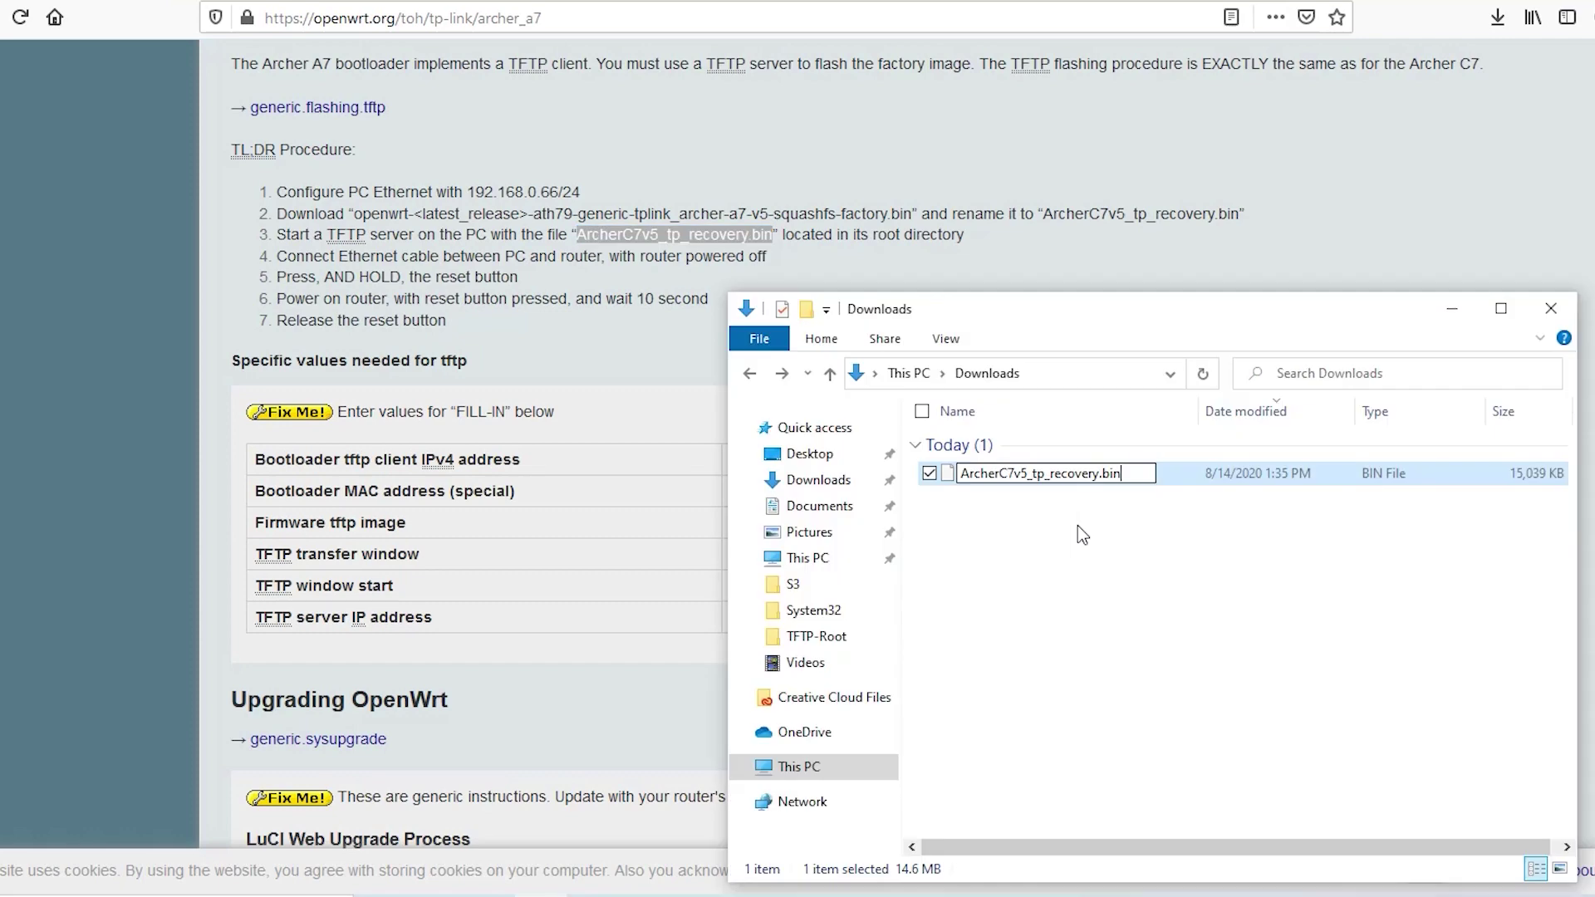
pyautogui.press('Return')
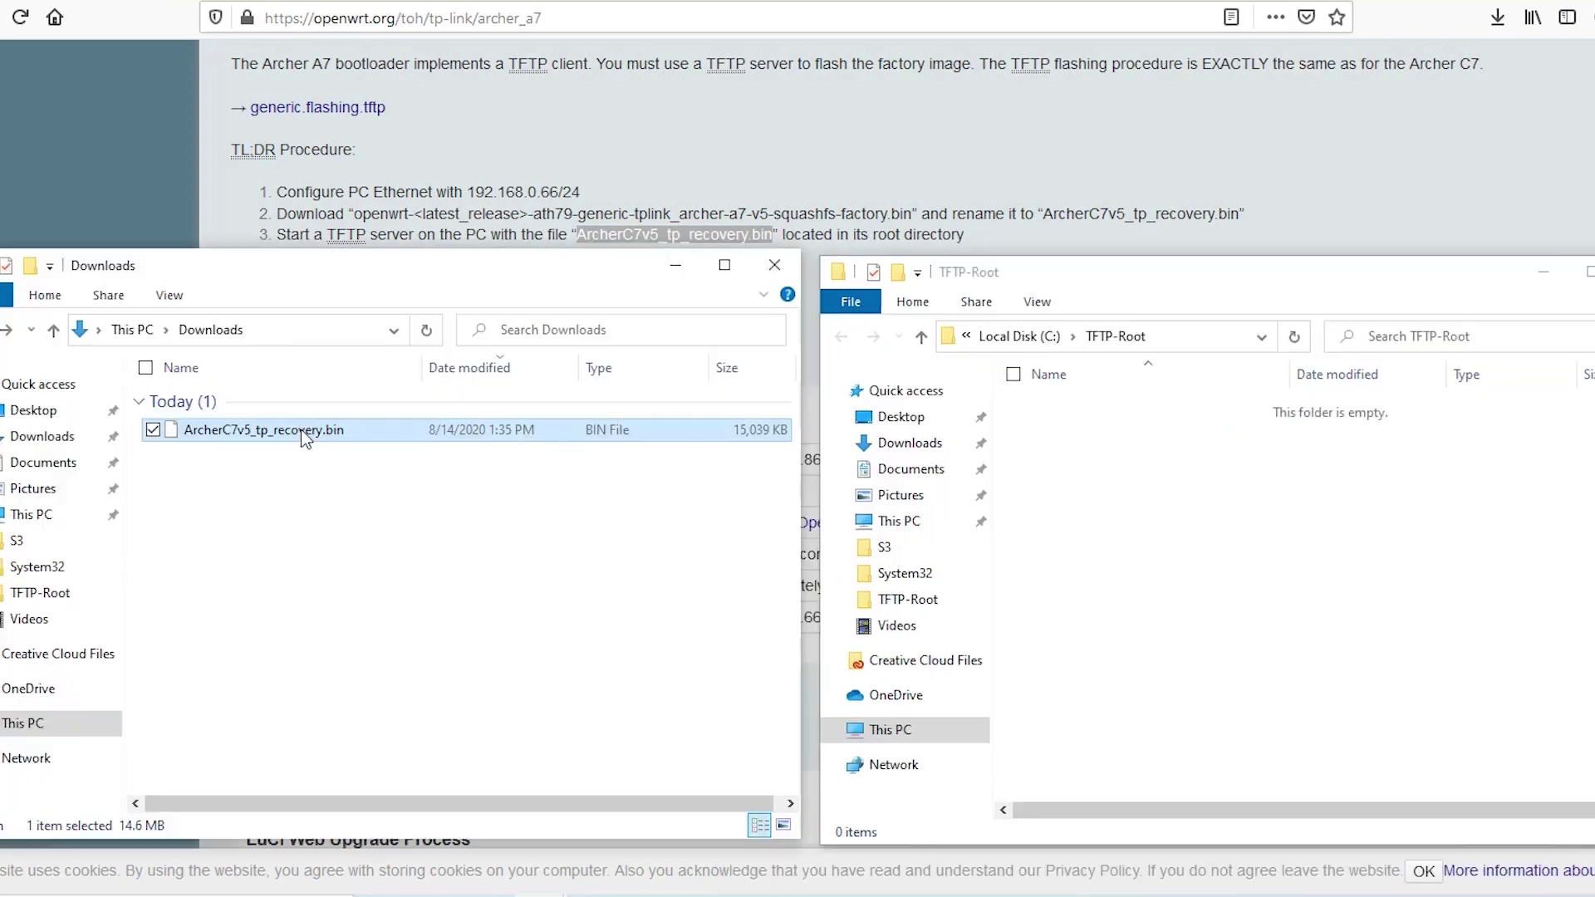
# Copy ArcherC7v5_tp_recovery.bin into the C:\TFTP-Root folder.
pyautogui.rightClick(301, 431)
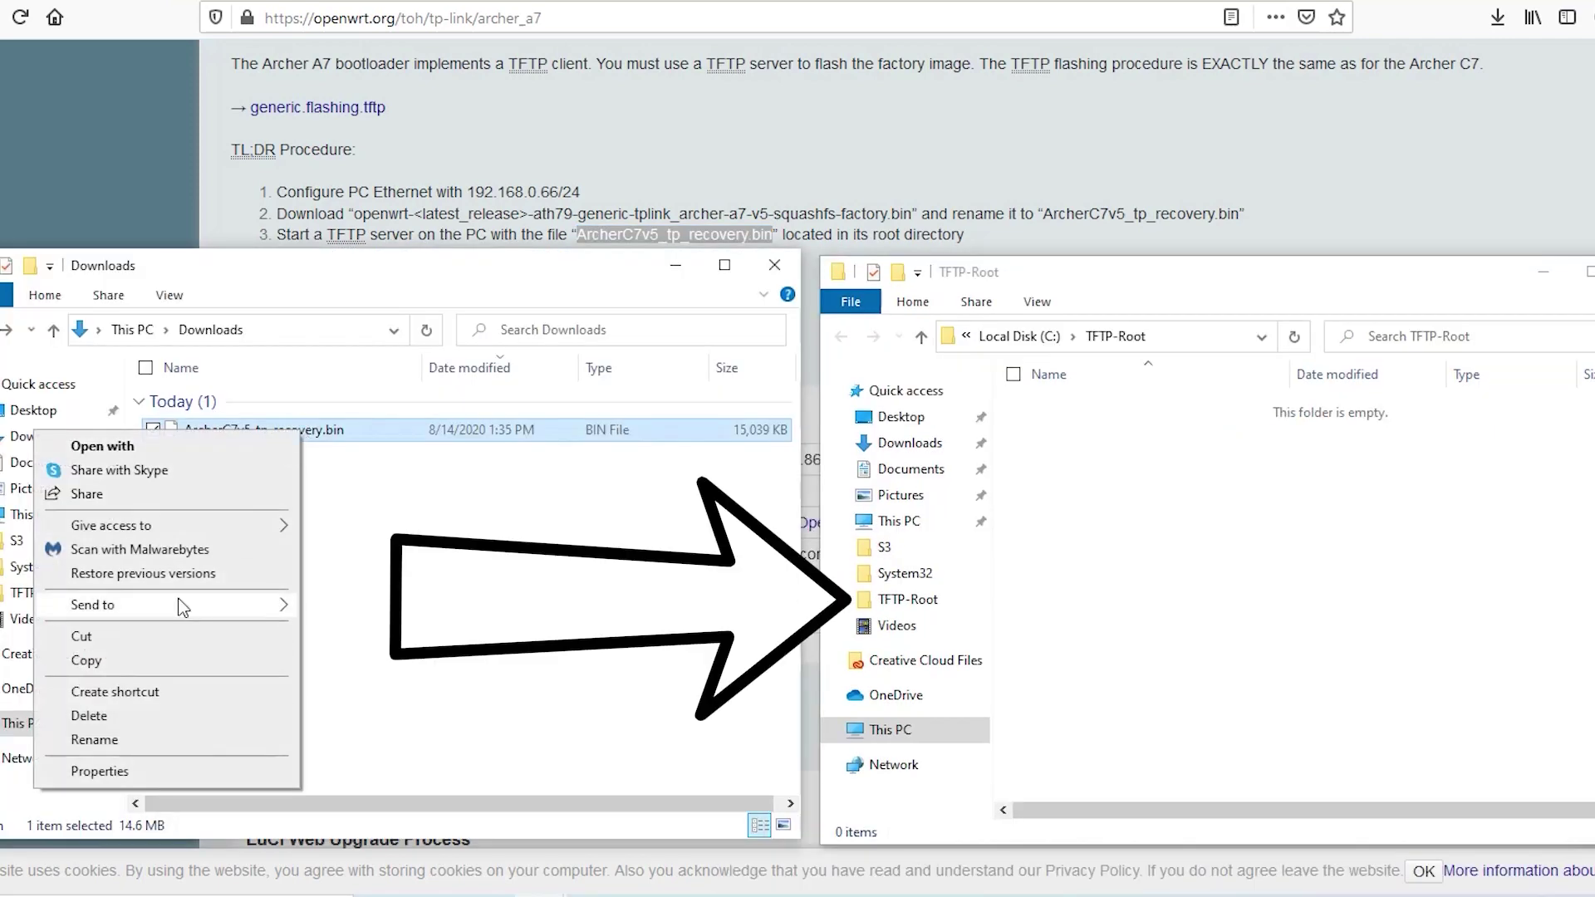
pyautogui.click(151, 662)
pyautogui.rightClick(1138, 516)
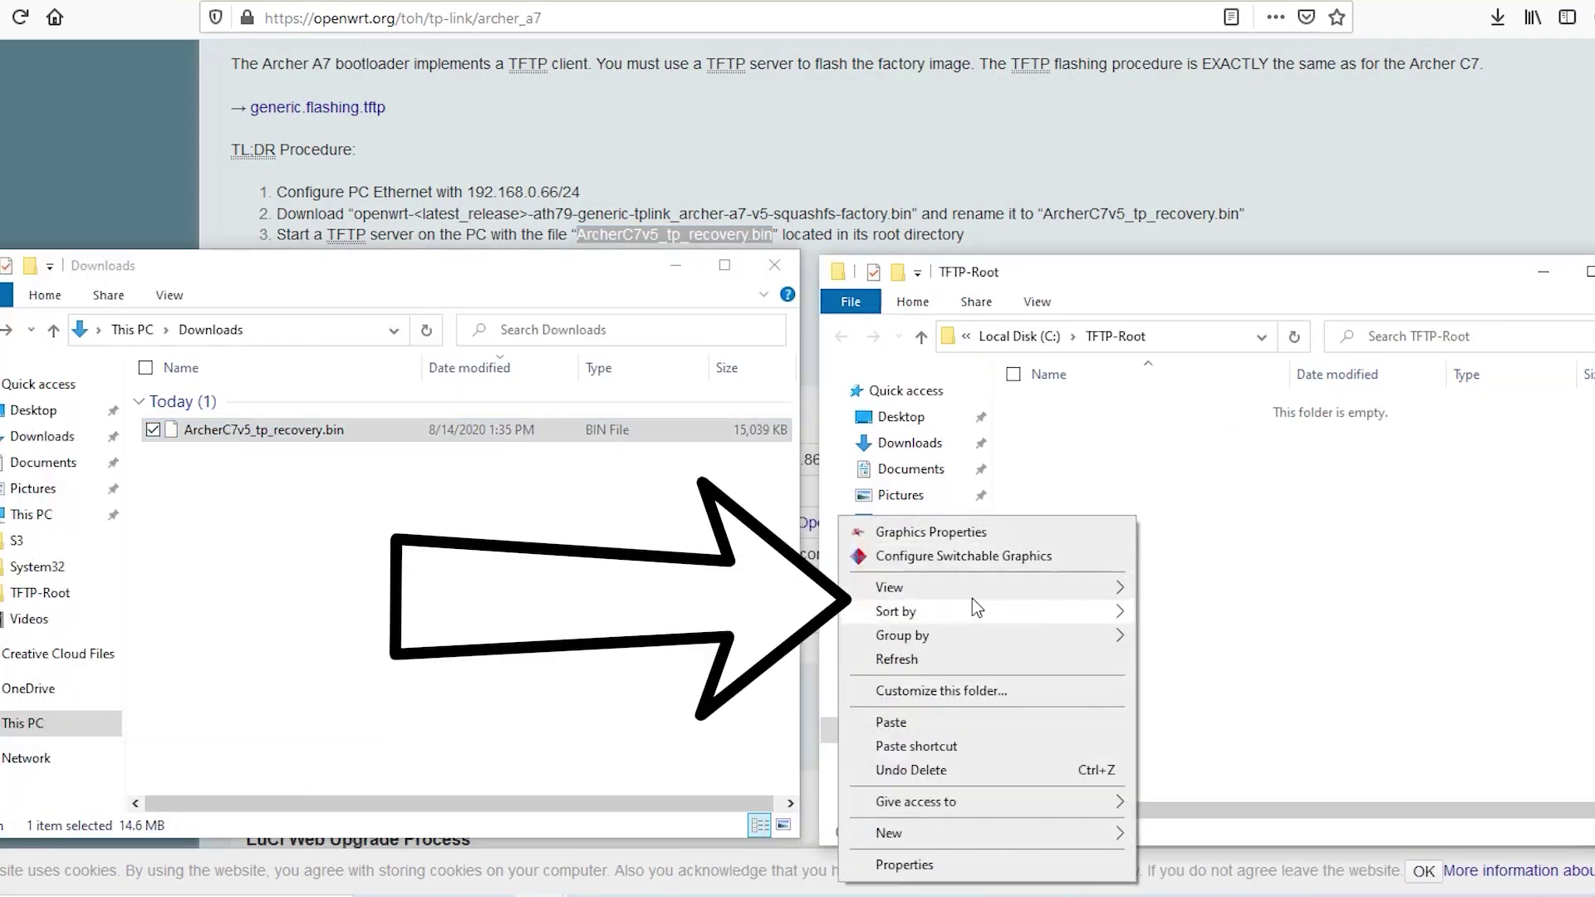
pyautogui.click(891, 721)
pyautogui.click(1184, 336)
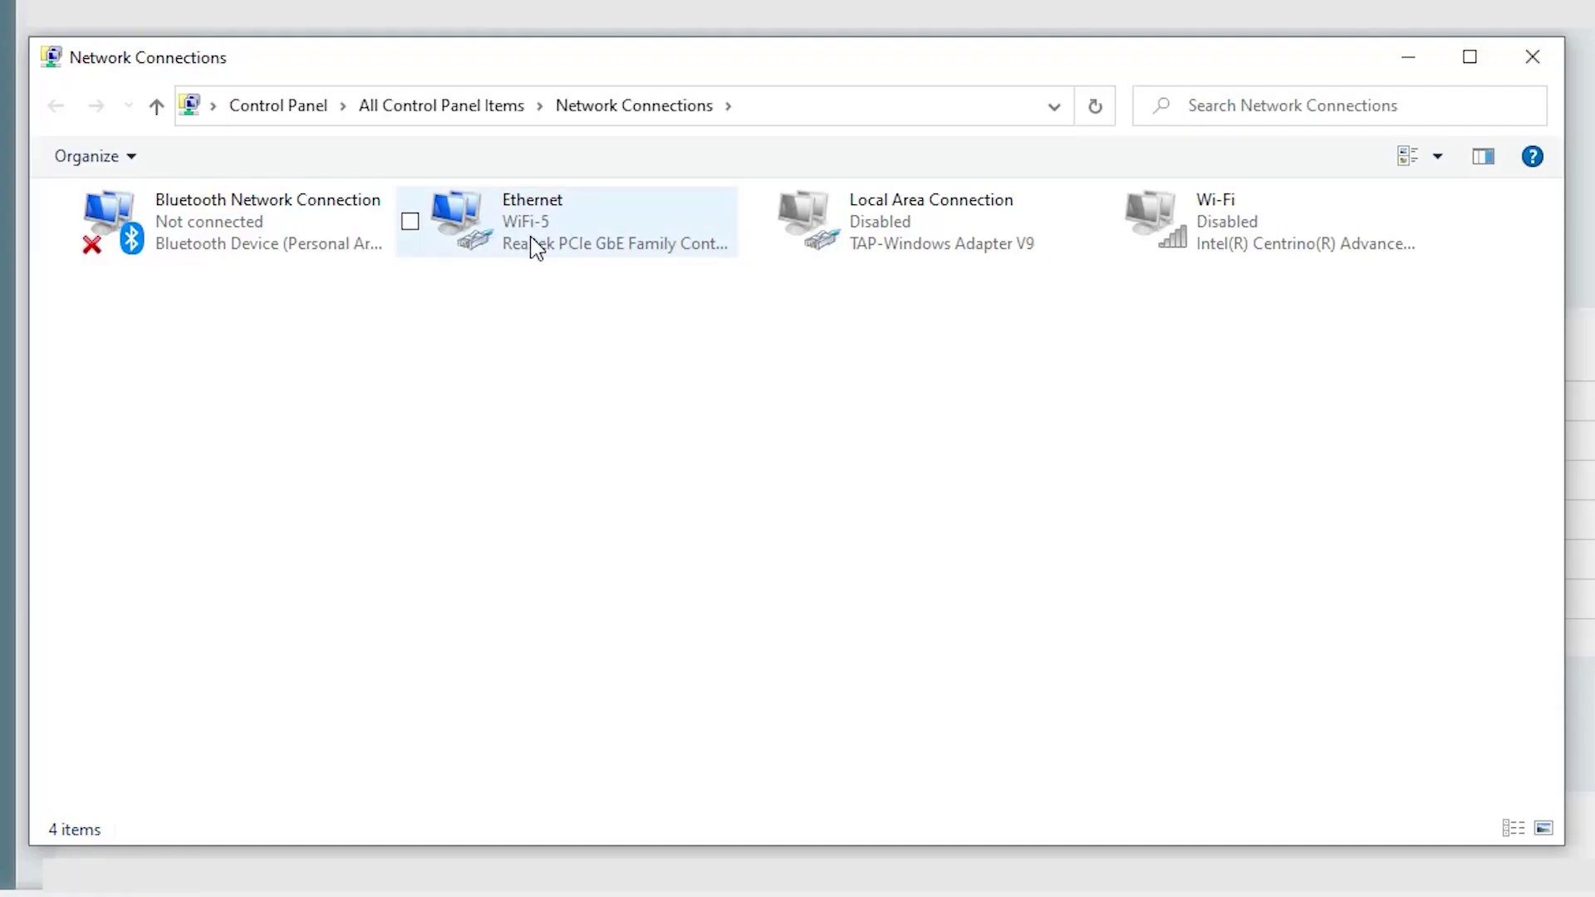
# In Ethernet's IPv4 properties, use static IP 192.168.0.66 with mask 255.255.255.0.
pyautogui.rightClick(534, 249)
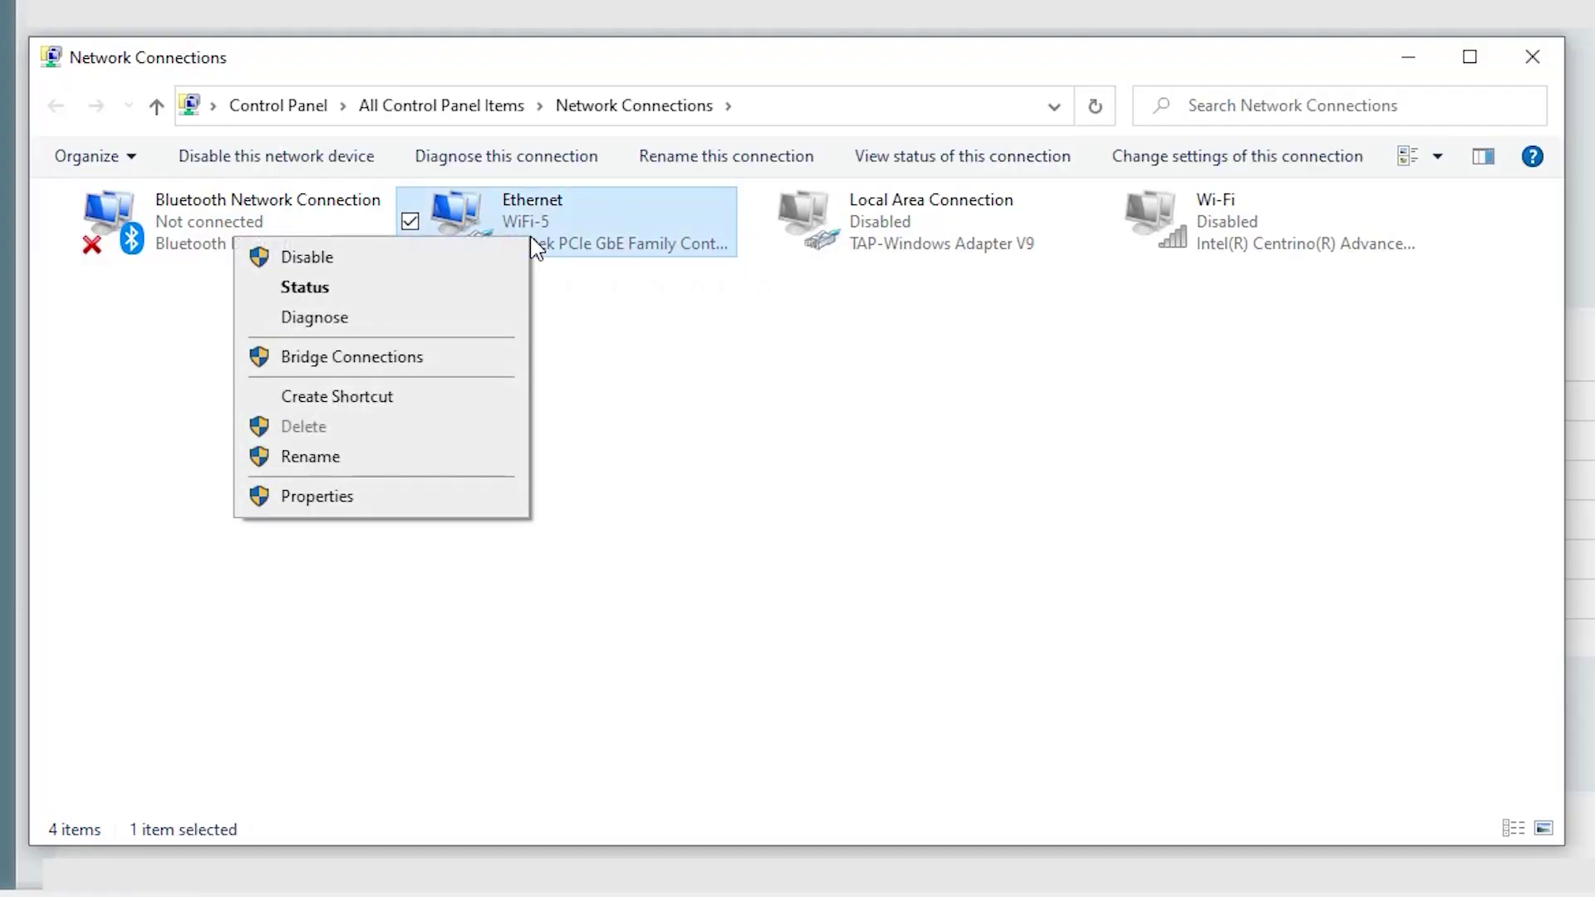
pyautogui.click(353, 502)
pyautogui.click(371, 475)
pyautogui.doubleClick(371, 476)
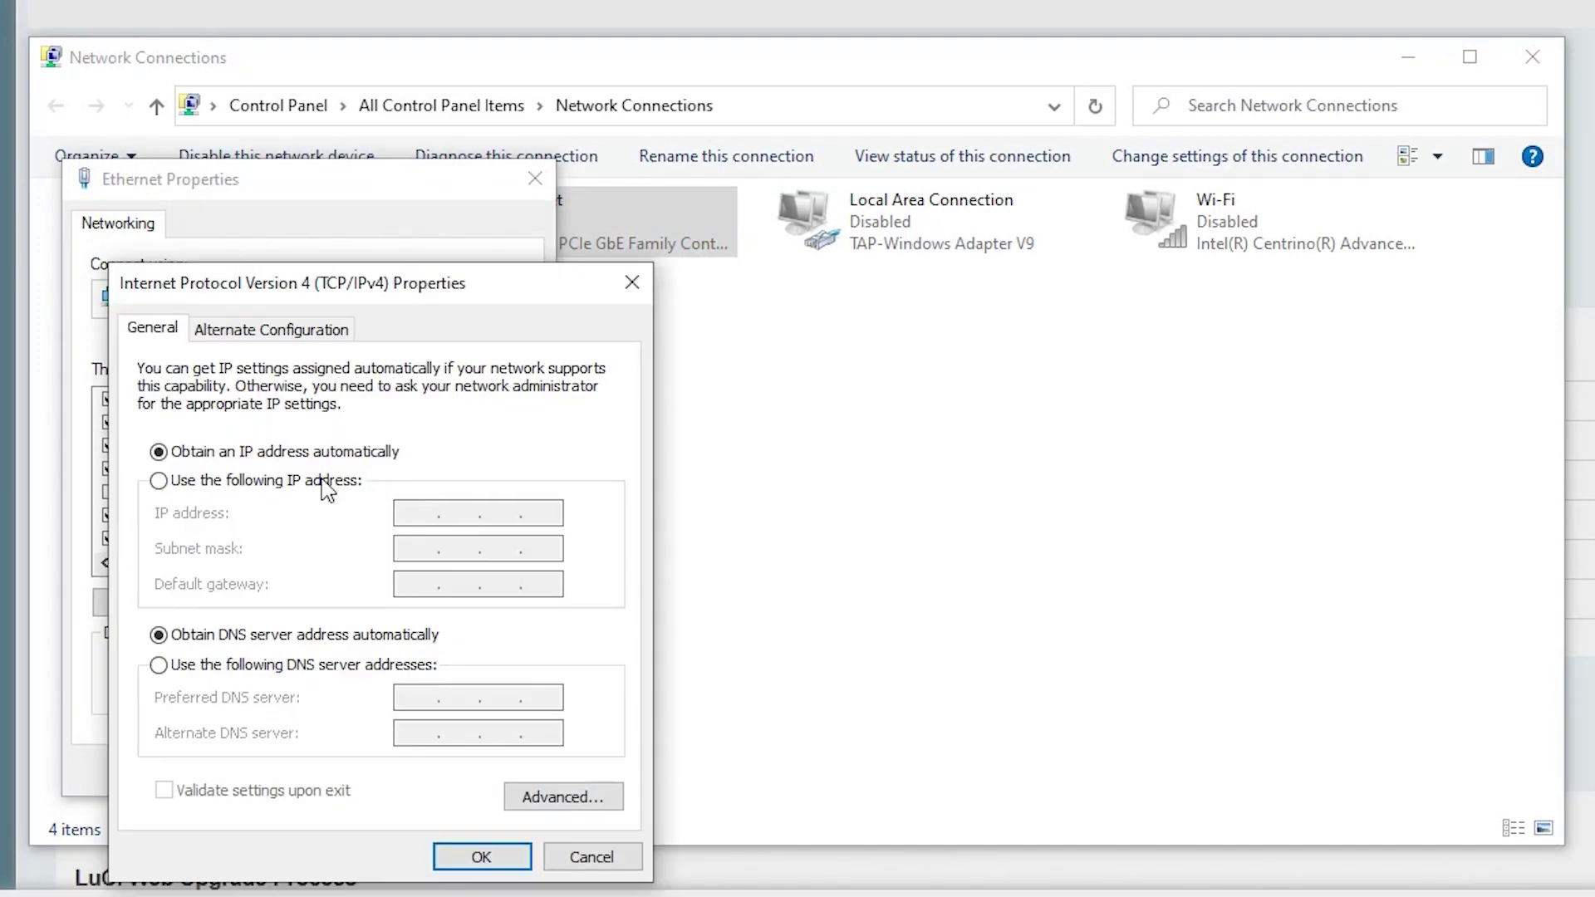
pyautogui.click(158, 480)
pyautogui.click(416, 513)
pyautogui.write('192.168.0.66')
pyautogui.press('Tab')
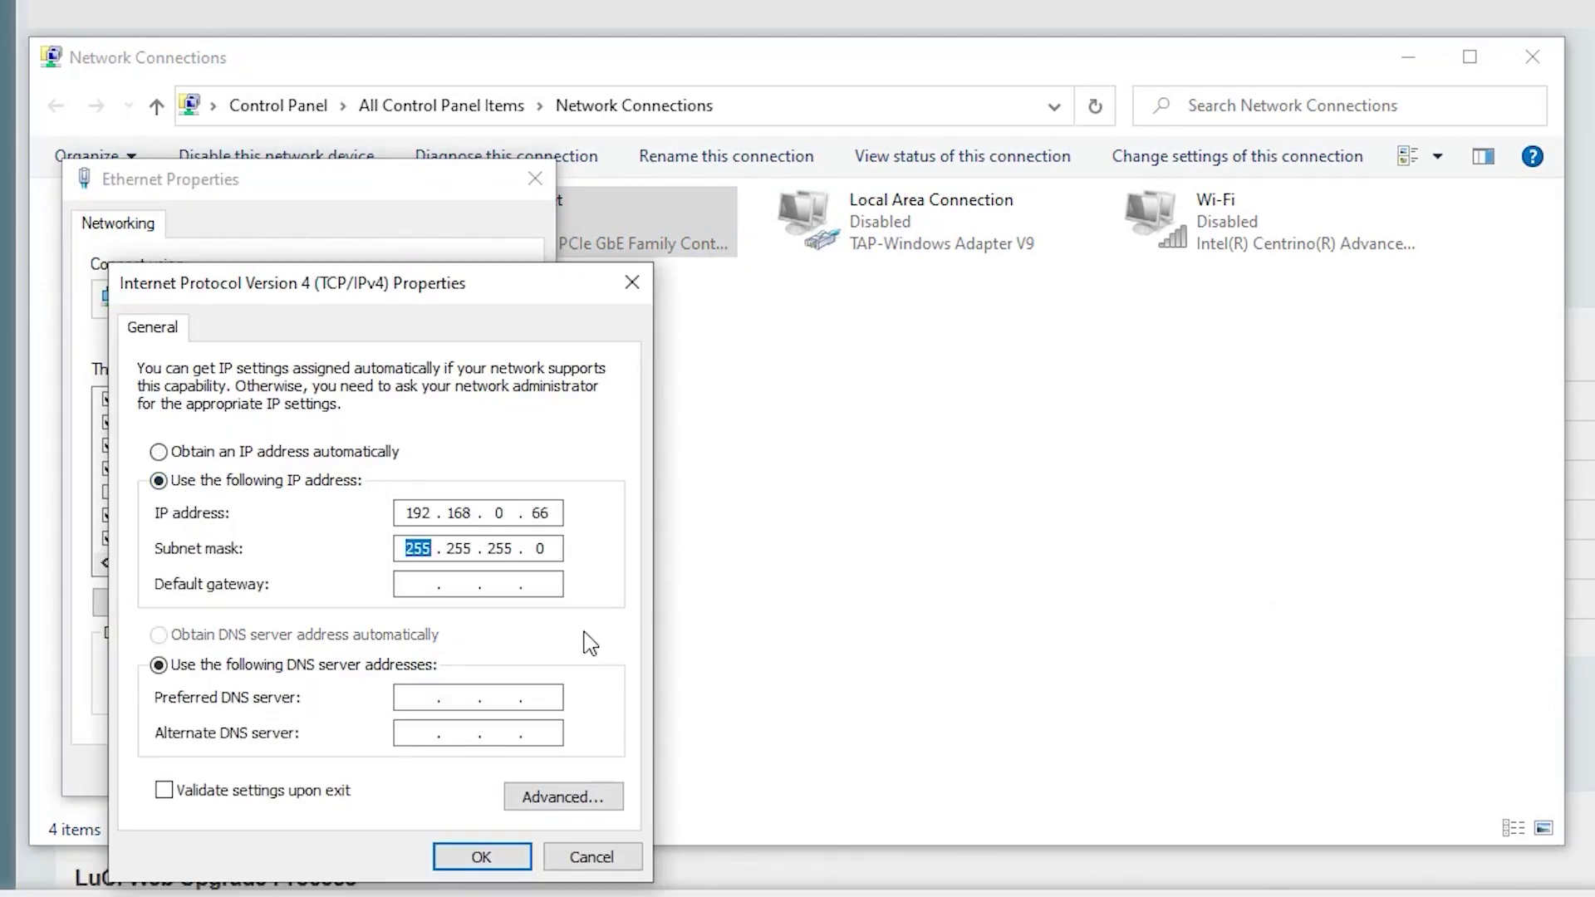
pyautogui.click(485, 853)
pyautogui.click(385, 770)
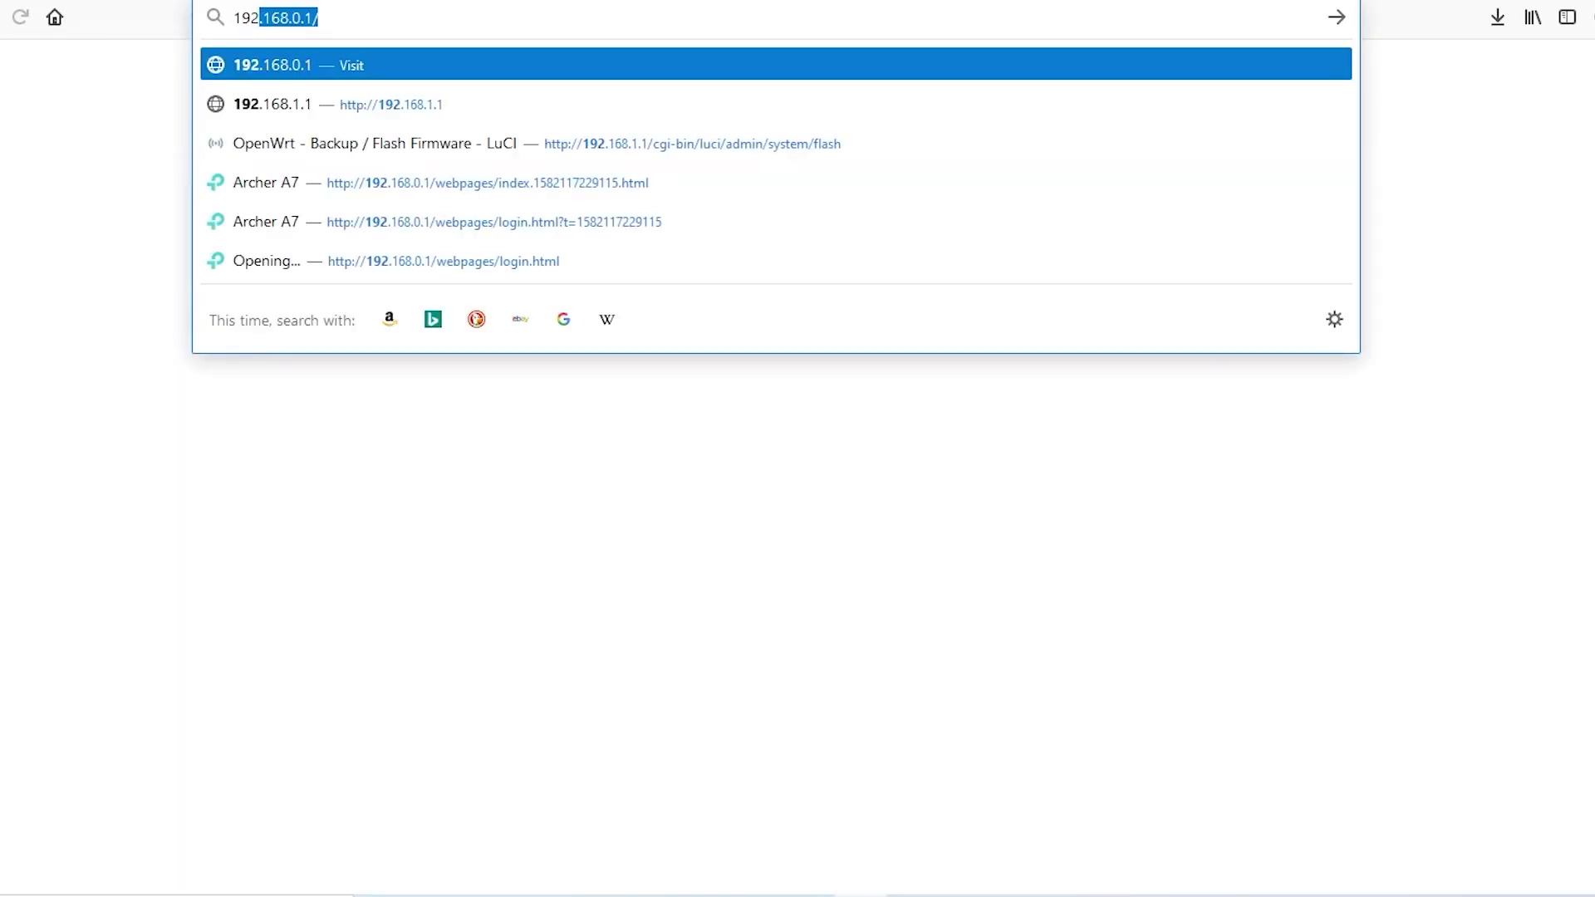
# Log in to the stock TP-Link admin at 192.168.0.1 with the router password, not saving it.
pyautogui.press('Return')
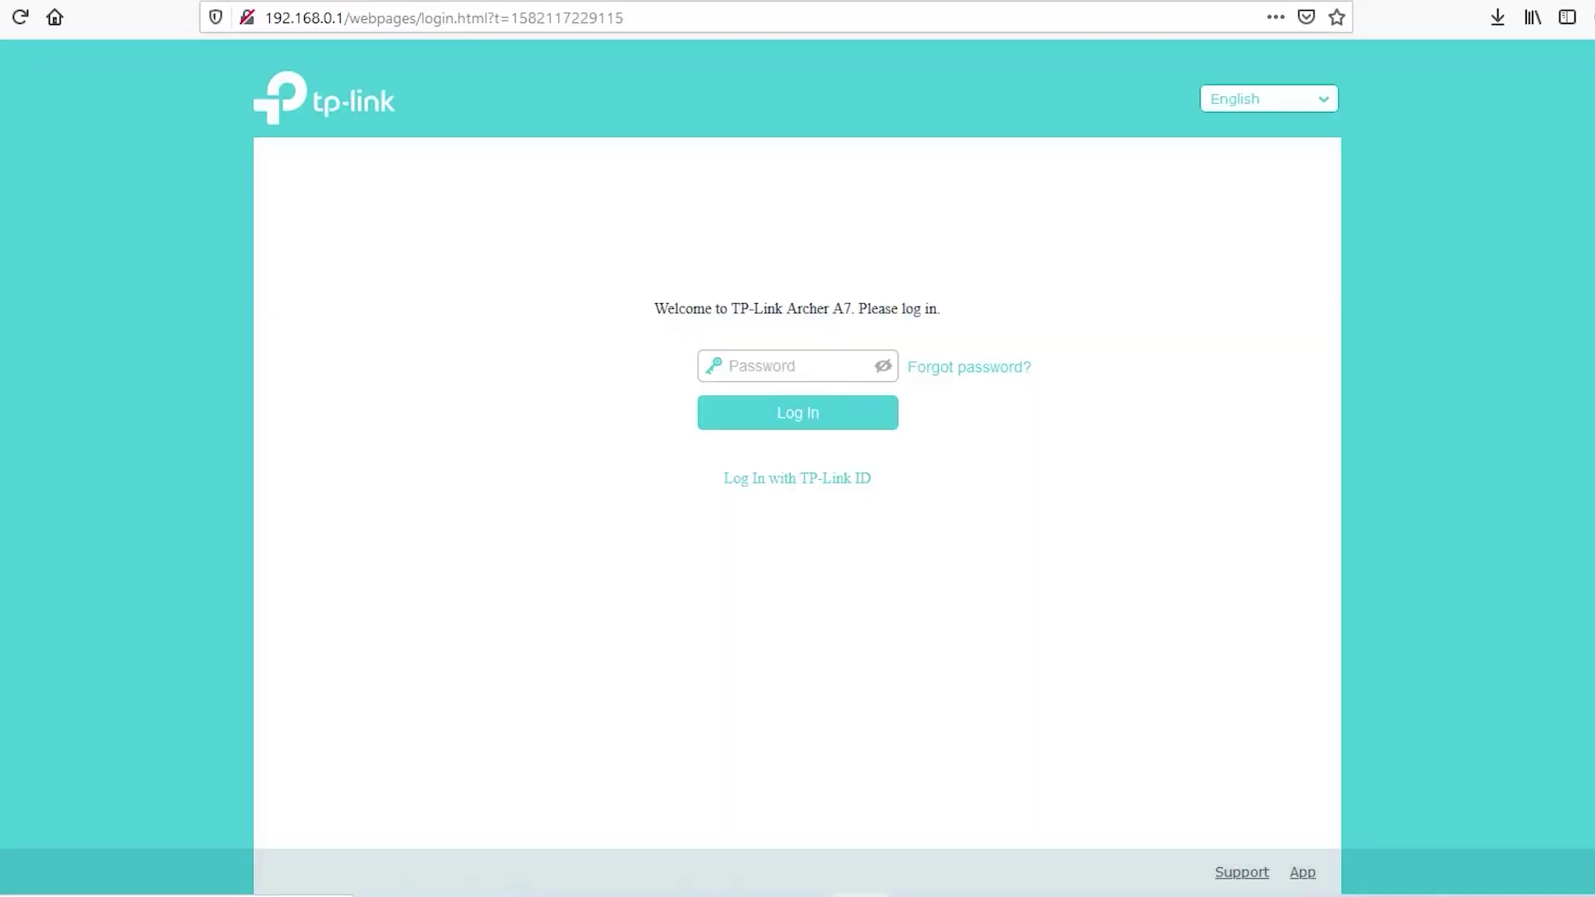
pyautogui.write('admin')
pyautogui.press('Return')
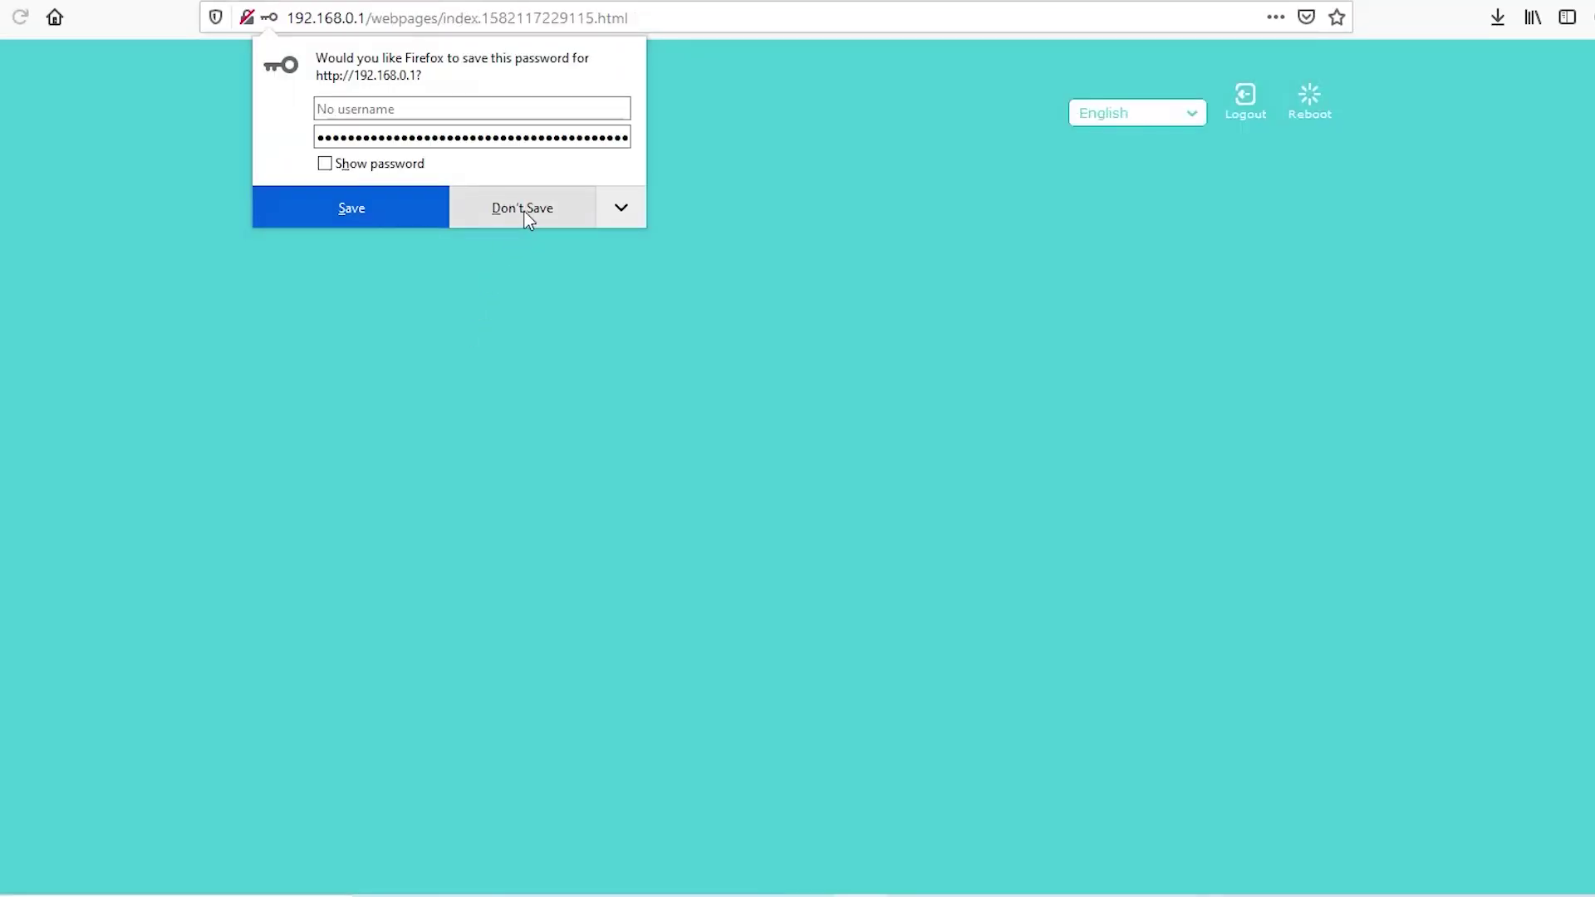
pyautogui.click(525, 210)
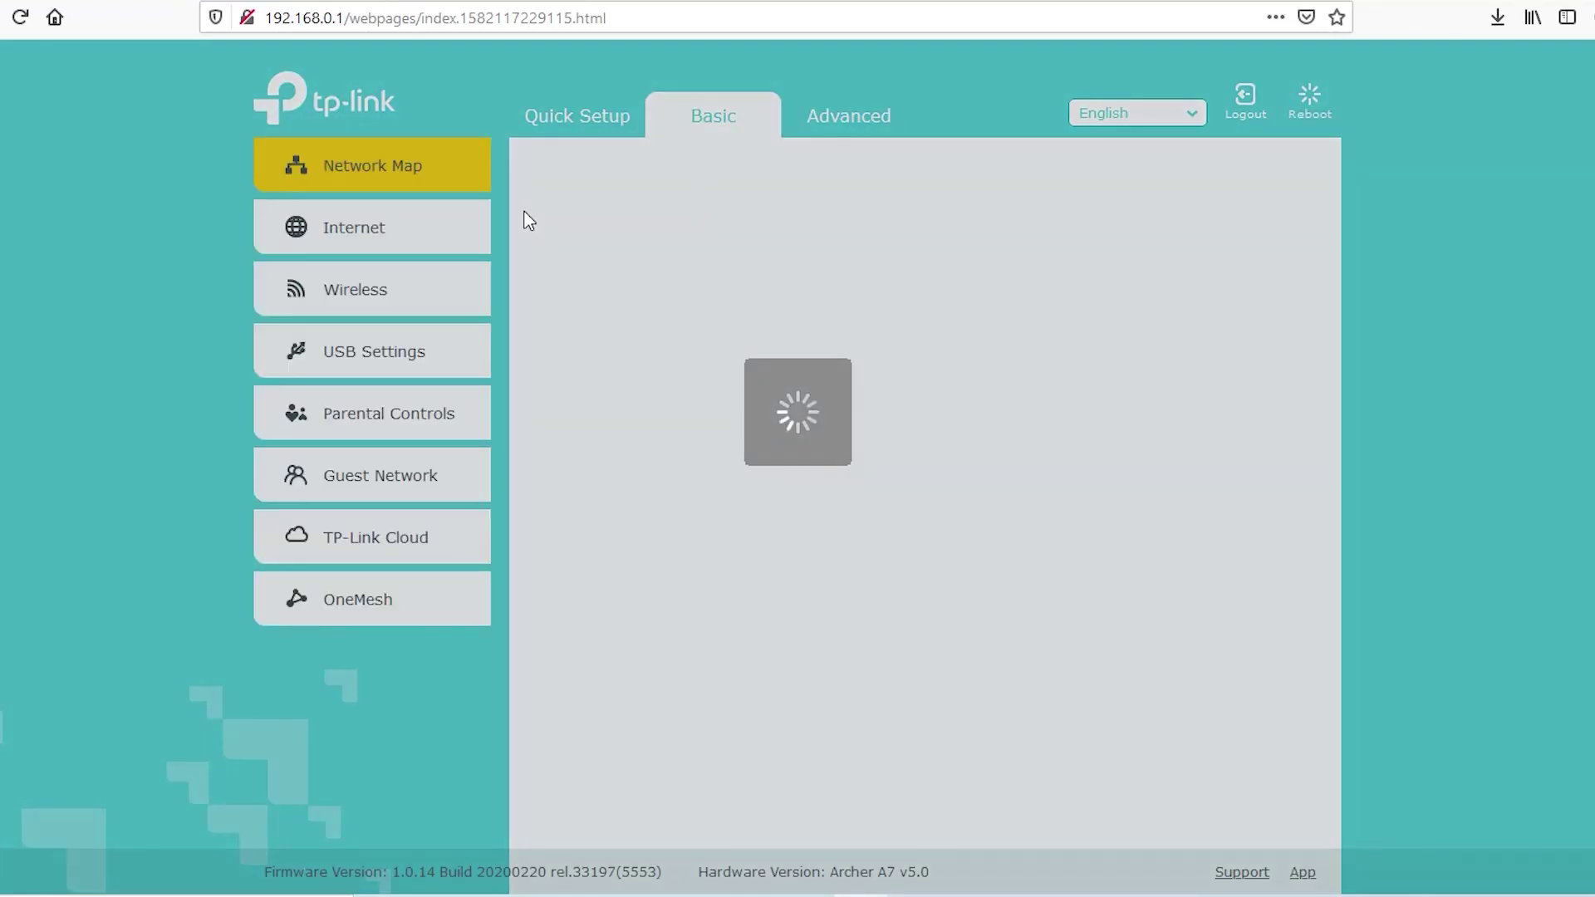